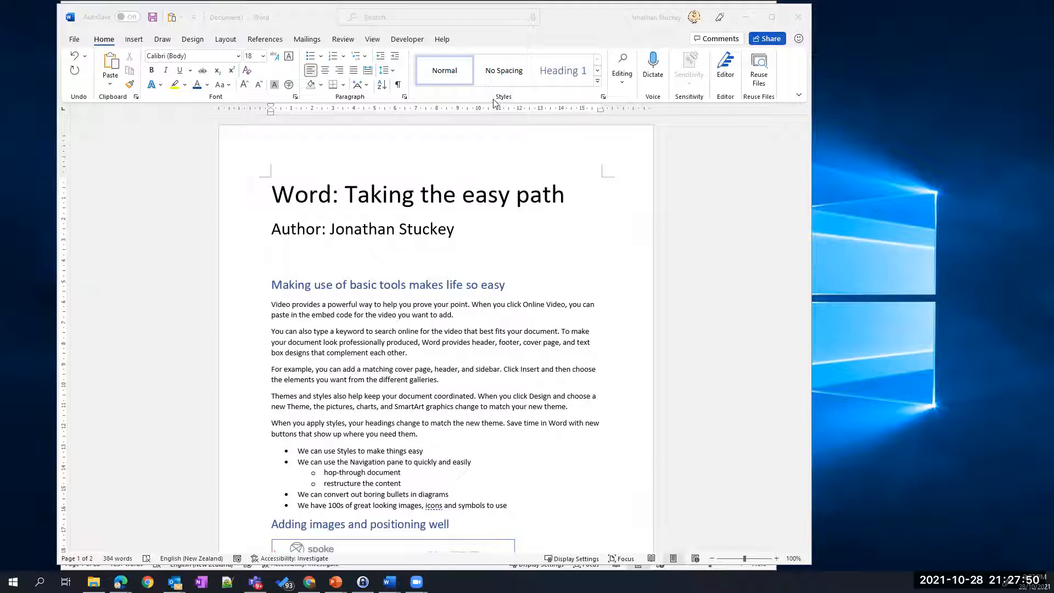
- Change the title 'Word: Taking the easy path' to a 30 pt font size
{"action": "left_click", "coordinate": [517, 97]}
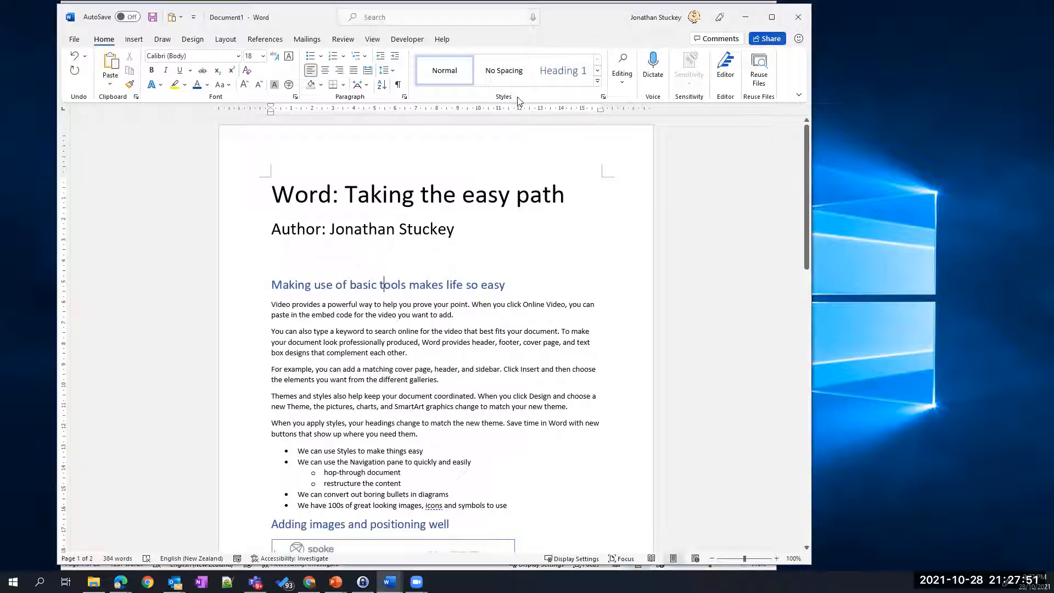
{"action": "left_click", "coordinate": [598, 87]}
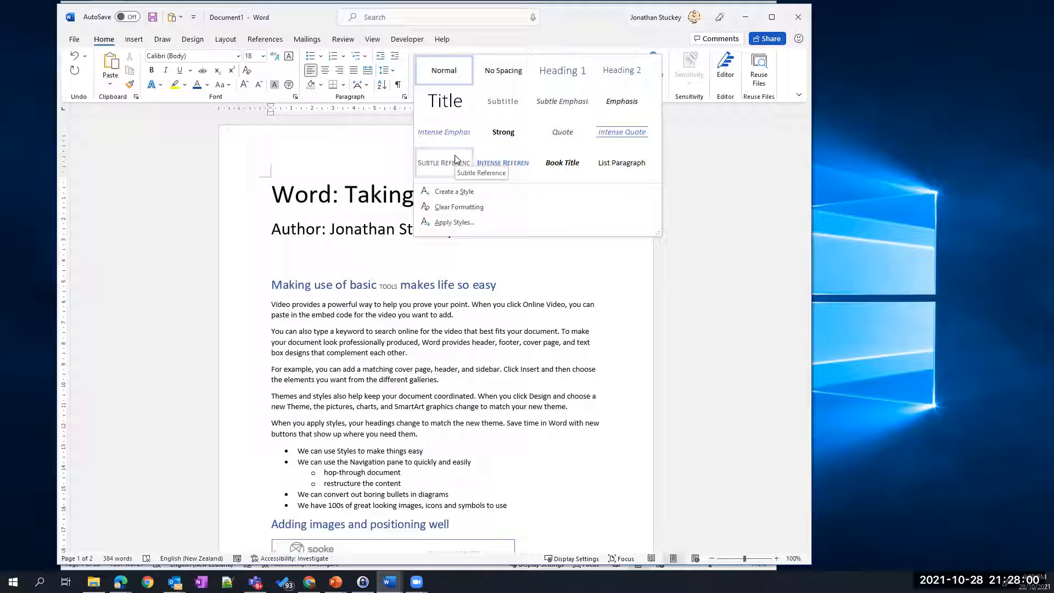
{"action": "left_click", "coordinate": [561, 259]}
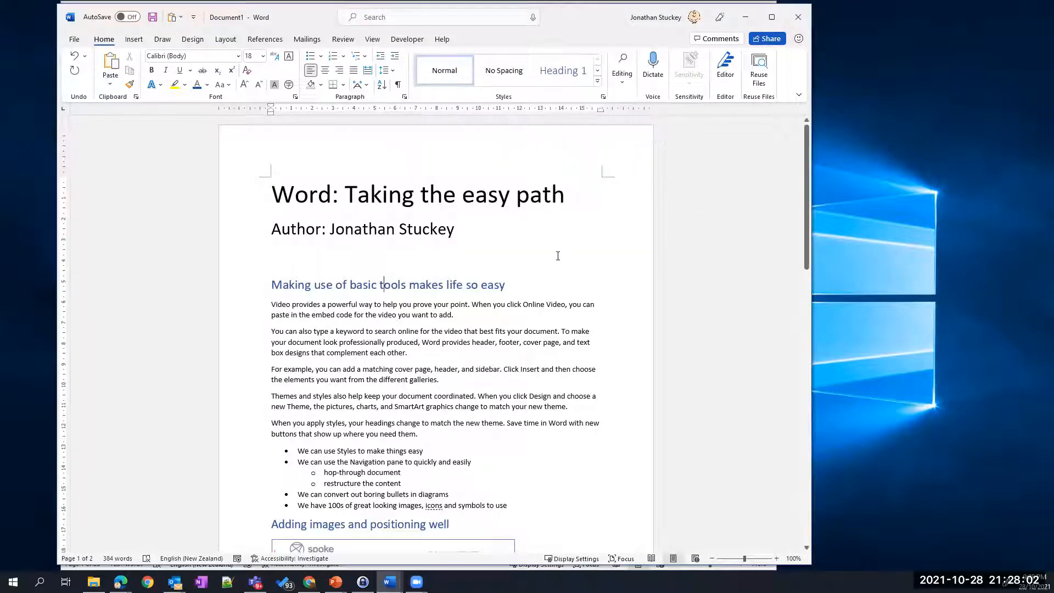
{"action": "left_click_drag", "start_coordinate": [273, 196], "coordinate": [562, 202]}
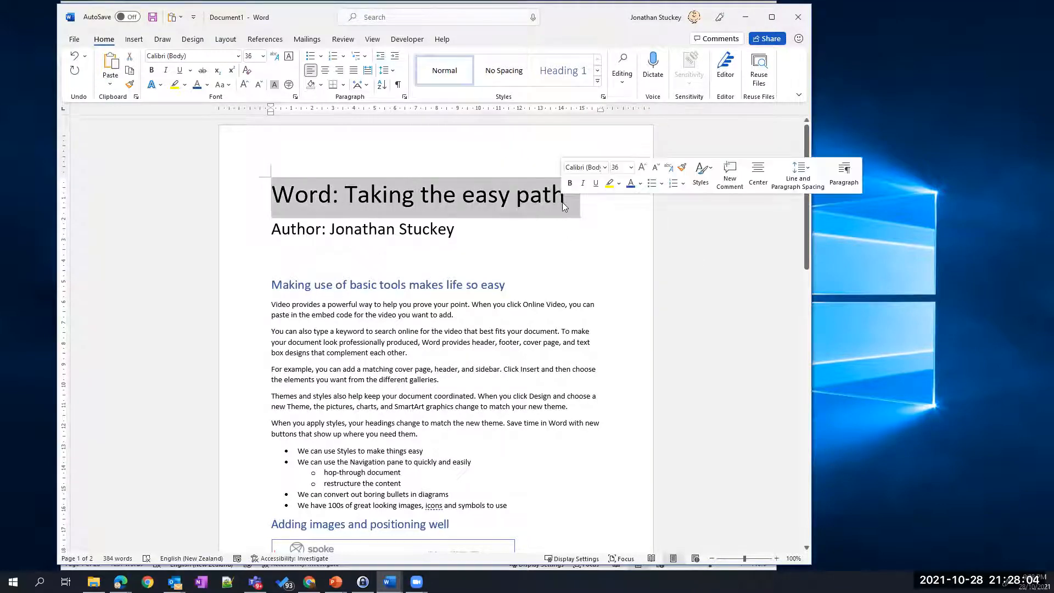
{"action": "left_click", "coordinate": [621, 168]}
{"action": "type", "text": "20"}
{"action": "key", "text": "Return"}
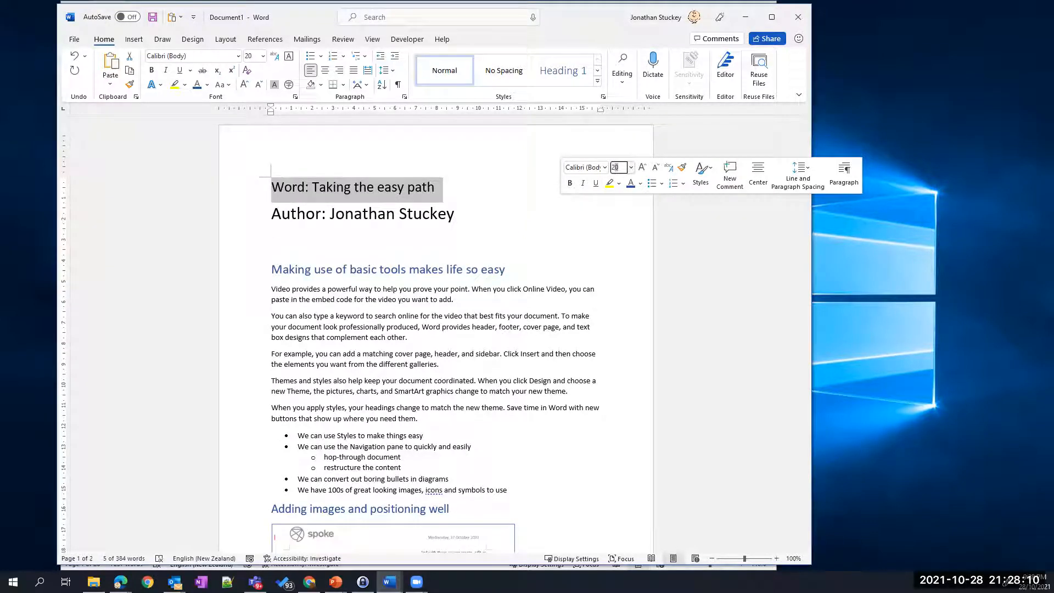
{"action": "type", "text": "230"}
{"action": "key", "text": "Return"}
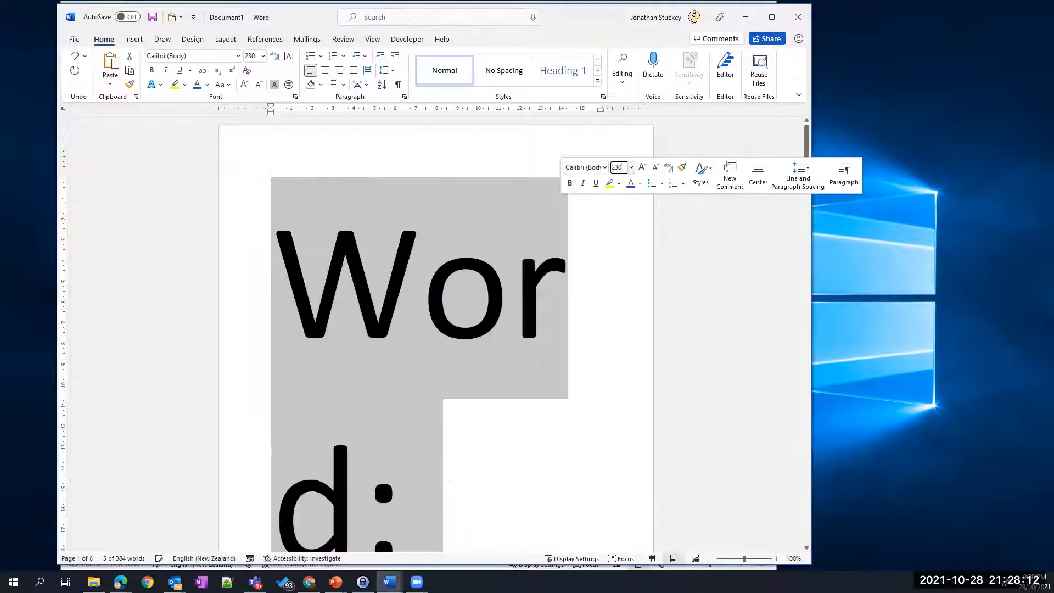
{"action": "left_click", "coordinate": [616, 167]}
{"action": "type", "text": "30"}
{"action": "key", "text": "Return"}
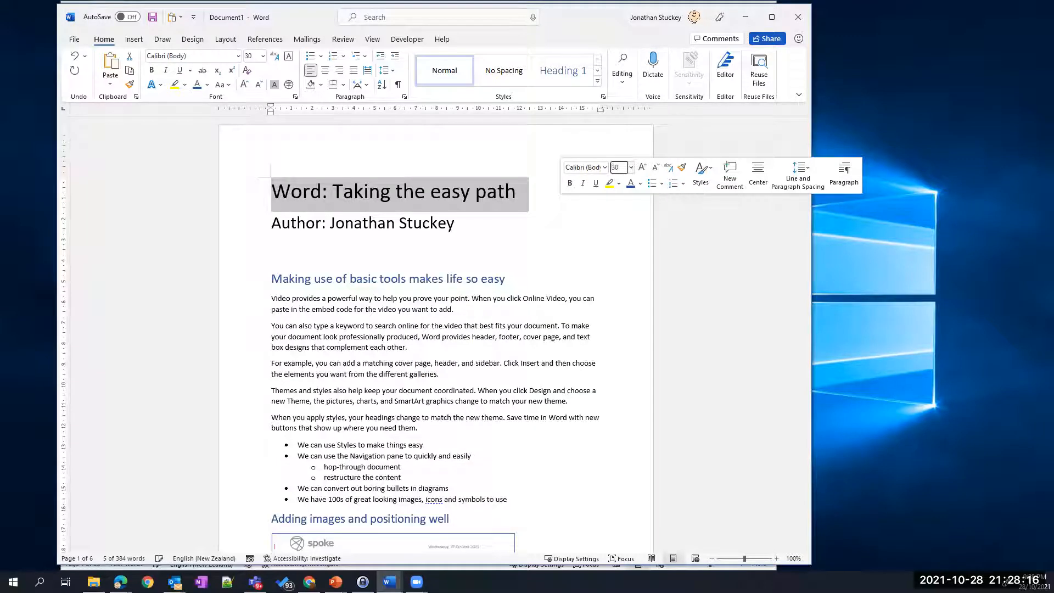
- Center the heading 'Making use of basic tools makes life so easy', then left-align it with Ctrl+L
{"action": "double_click", "coordinate": [332, 224]}
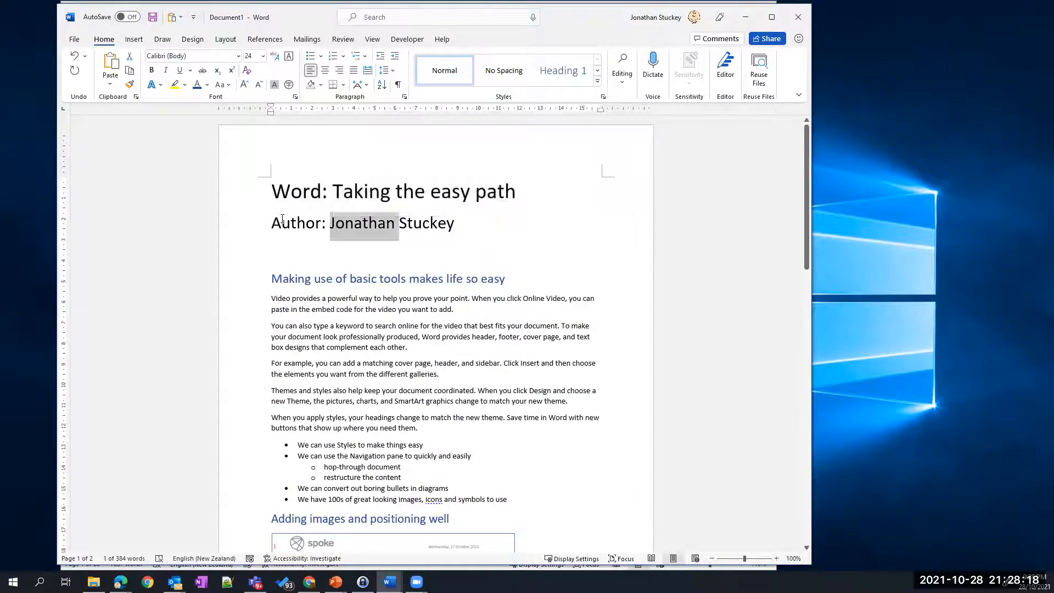
{"action": "left_click_drag", "start_coordinate": [278, 221], "coordinate": [433, 223]}
{"action": "left_click", "coordinate": [315, 278]}
{"action": "left_click_drag", "start_coordinate": [282, 278], "coordinate": [406, 279]}
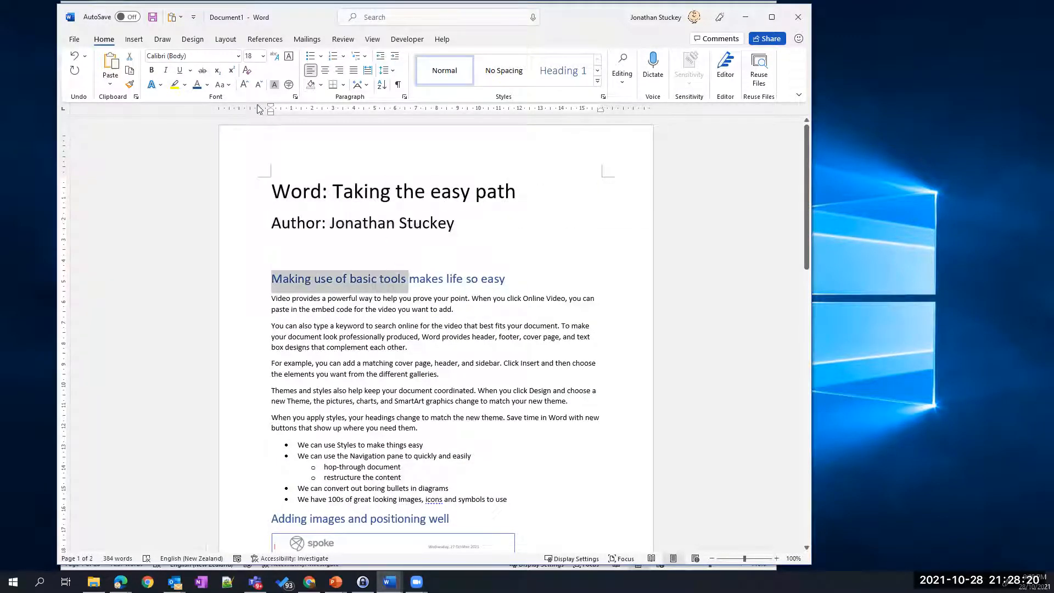
{"action": "left_click", "coordinate": [324, 70]}
{"action": "left_click_drag", "start_coordinate": [270, 303], "coordinate": [418, 429]}
{"action": "scroll", "coordinate": [443, 380], "scroll_direction": "down", "scroll_amount": 3}
{"action": "scroll", "coordinate": [523, 352], "scroll_direction": "up", "scroll_amount": 3}
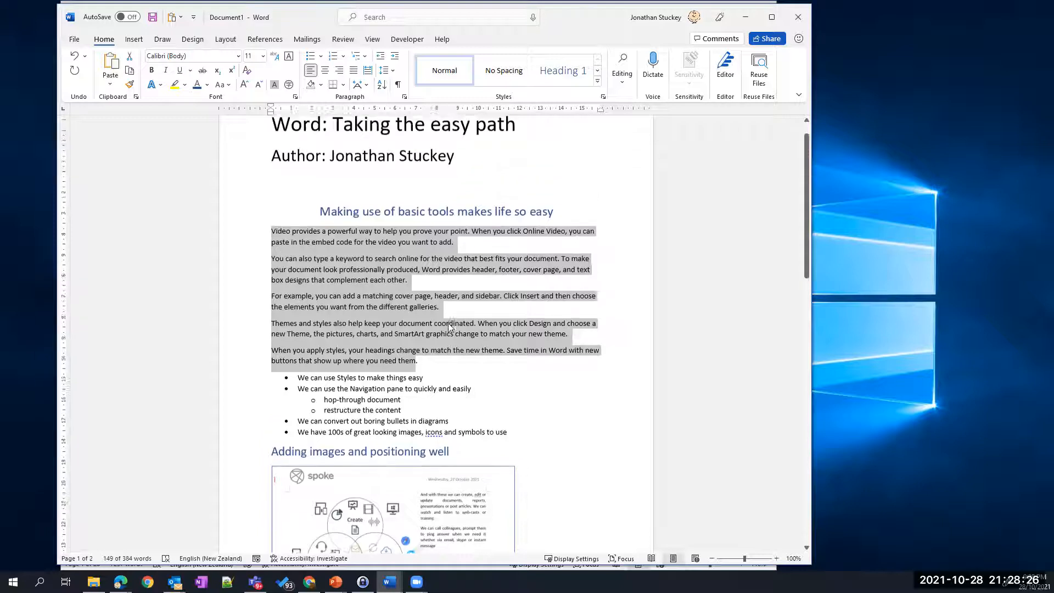
{"action": "left_click", "coordinate": [317, 278]}
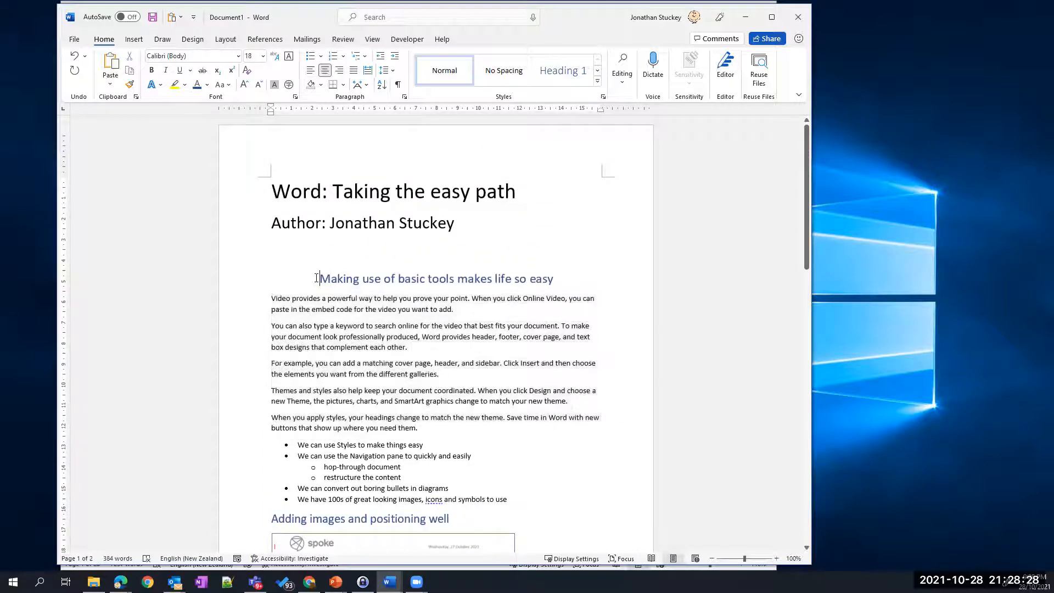
{"action": "key", "text": "ctrl+l"}
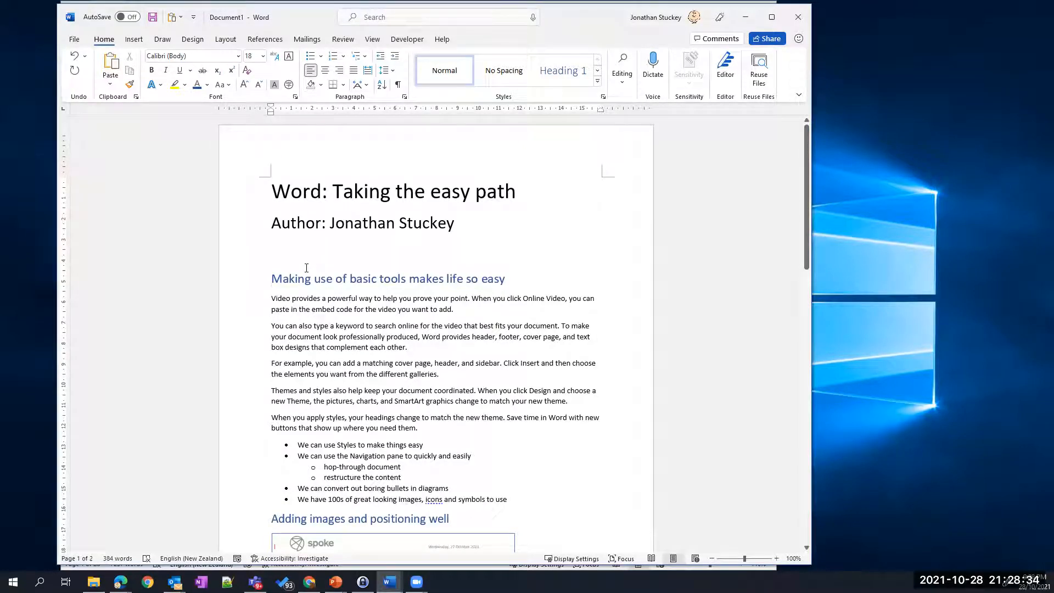
{"action": "left_click", "coordinate": [277, 189]}
{"action": "key", "text": "ctrl+Return"}
{"action": "scroll", "coordinate": [315, 223], "scroll_direction": "up", "scroll_amount": 3}
{"action": "scroll", "coordinate": [325, 278], "scroll_direction": "down", "scroll_amount": 3}
{"action": "scroll", "coordinate": [322, 274], "scroll_direction": "up", "scroll_amount": 2}
{"action": "scroll", "coordinate": [322, 275], "scroll_direction": "up", "scroll_amount": 3}
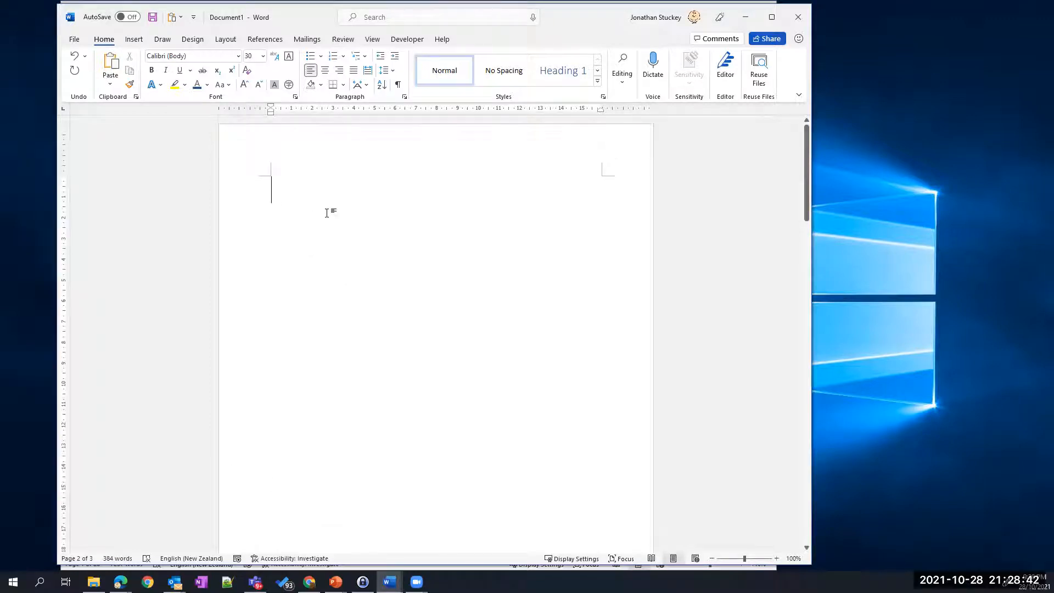
{"action": "type", "text": "Add test"}
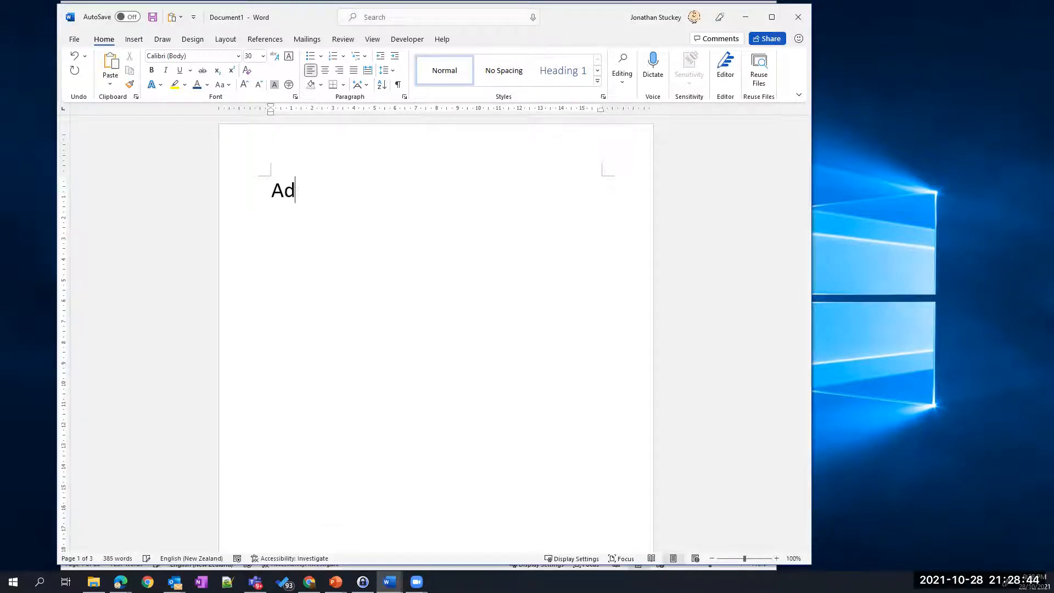
{"action": "key", "text": "BackSpace"}
{"action": "key", "text": "BackSpace"}
{"action": "type", "text": "xt "}
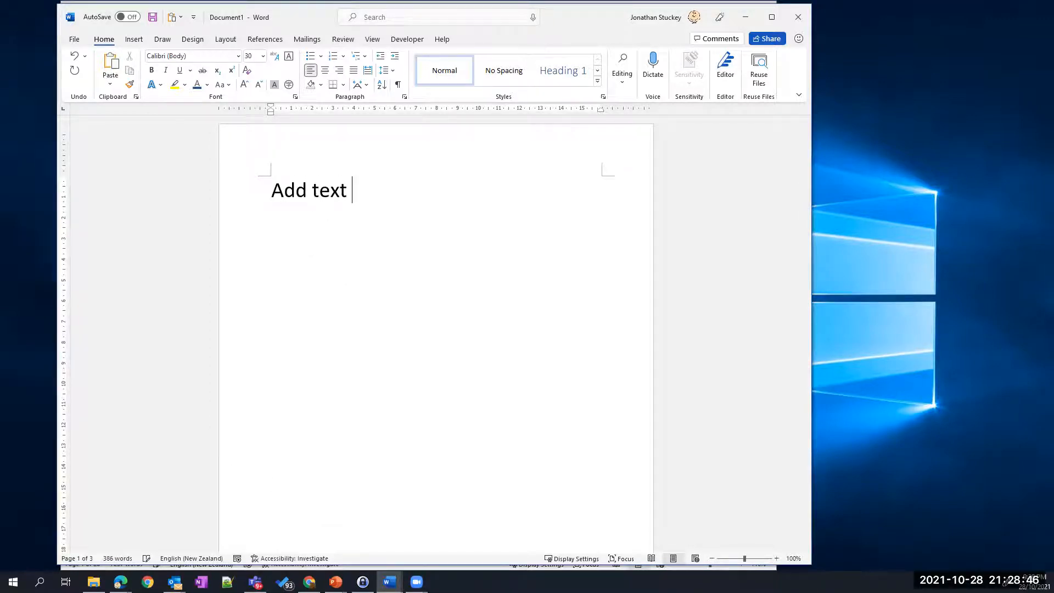
{"action": "type", "text": "for the Title"}
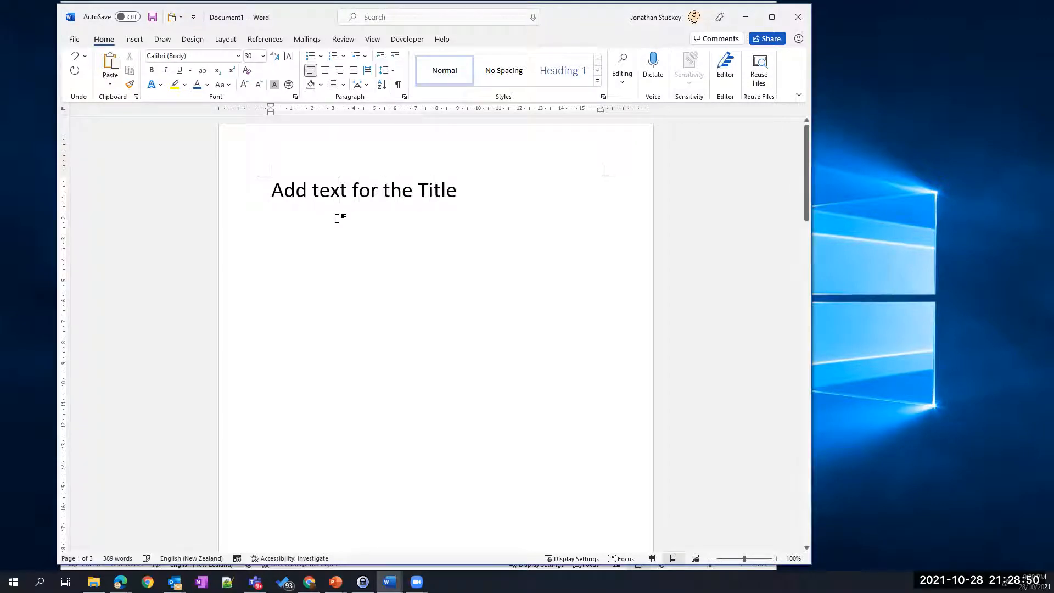
{"action": "scroll", "coordinate": [376, 223], "scroll_direction": "down", "scroll_amount": 8}
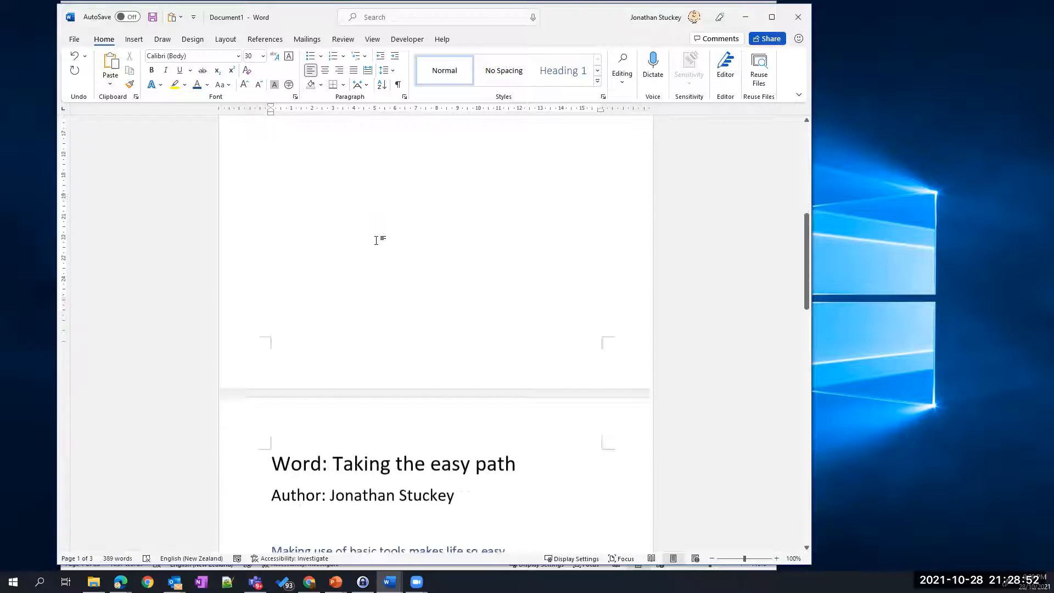
{"action": "scroll", "coordinate": [369, 236], "scroll_direction": "up", "scroll_amount": 8}
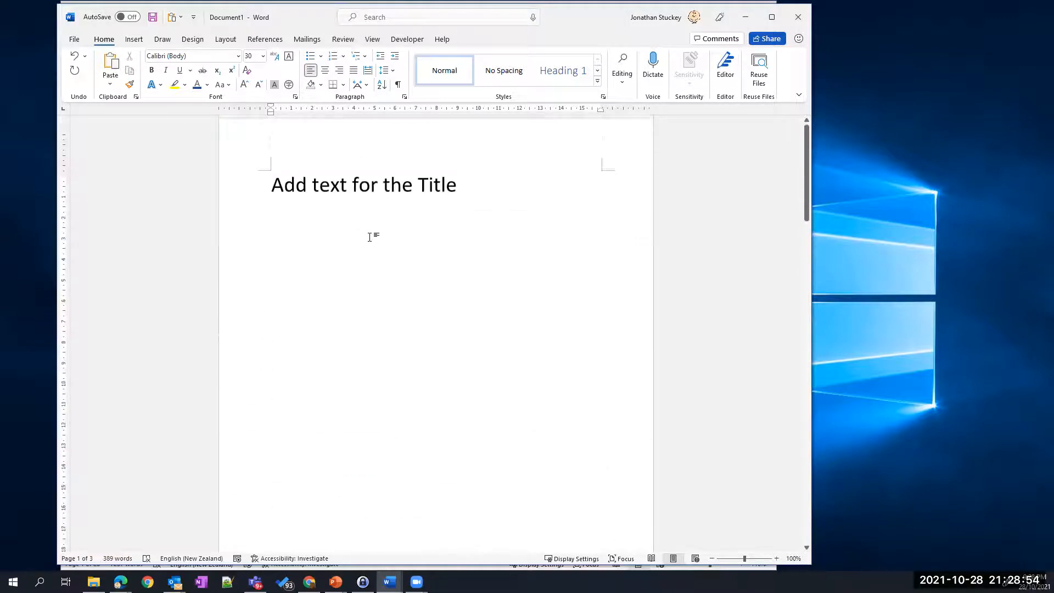
{"action": "left_click", "coordinate": [269, 191]}
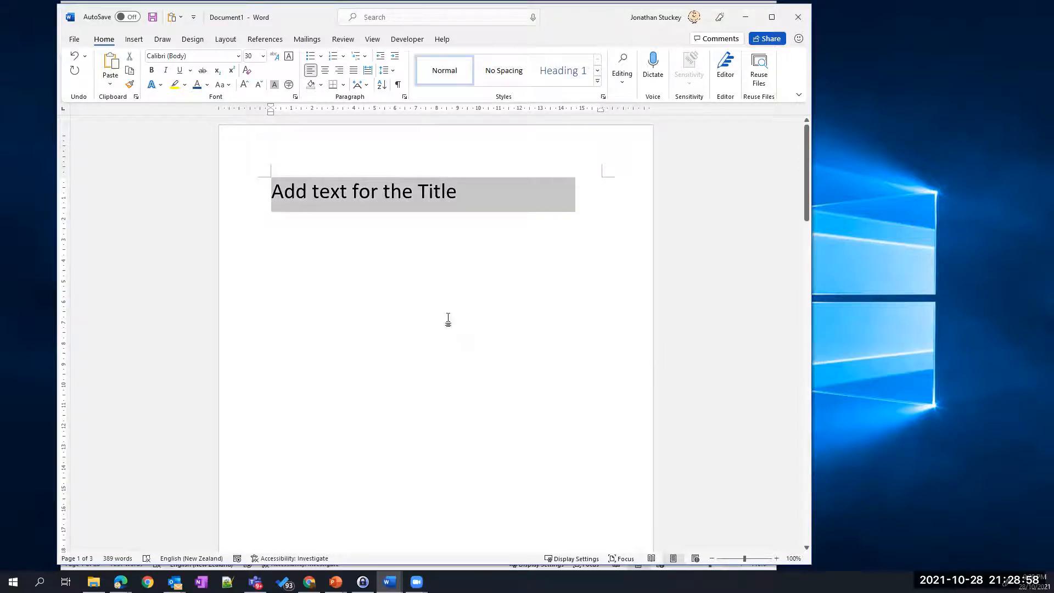
{"action": "scroll", "coordinate": [463, 318], "scroll_direction": "down", "scroll_amount": 8}
{"action": "left_click", "coordinate": [269, 370], "text": "shift"}
{"action": "key", "text": "Delete"}
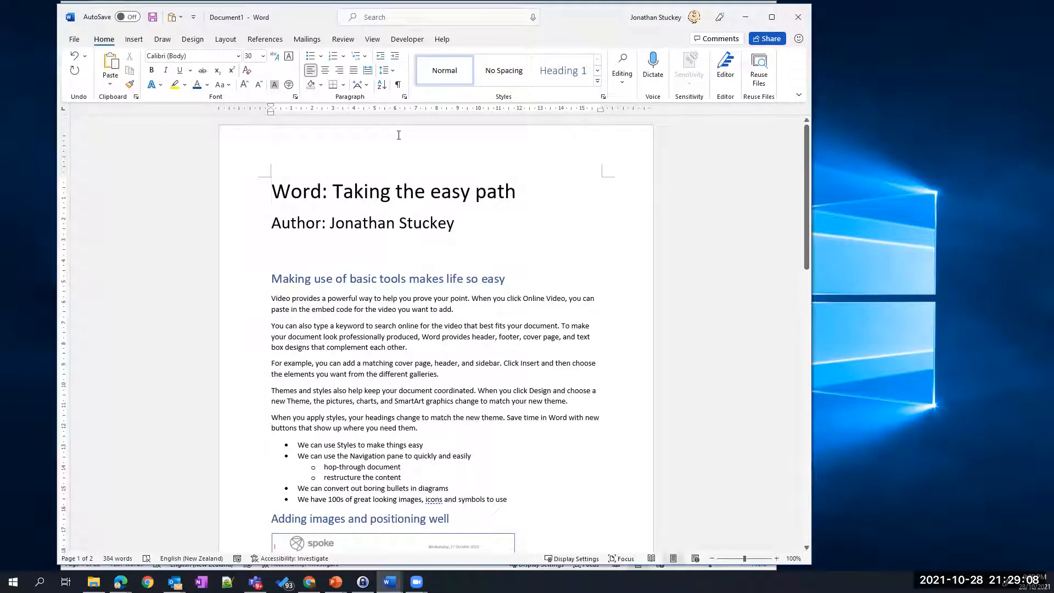
- Show the Headings outline in the Navigation pane and check the title line
{"action": "key", "text": "ctrl+f"}
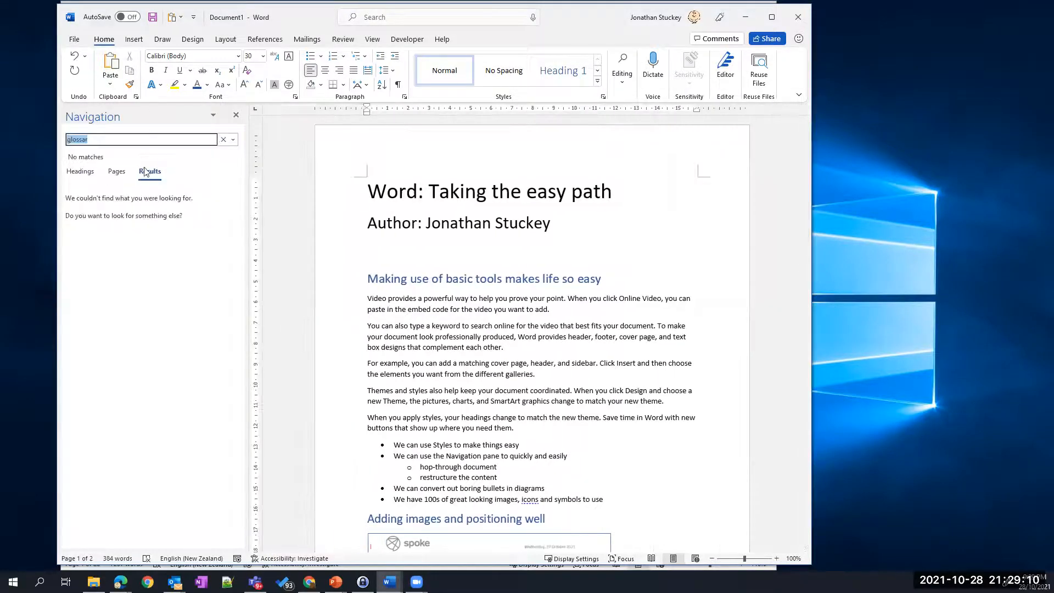
{"action": "left_click", "coordinate": [80, 172]}
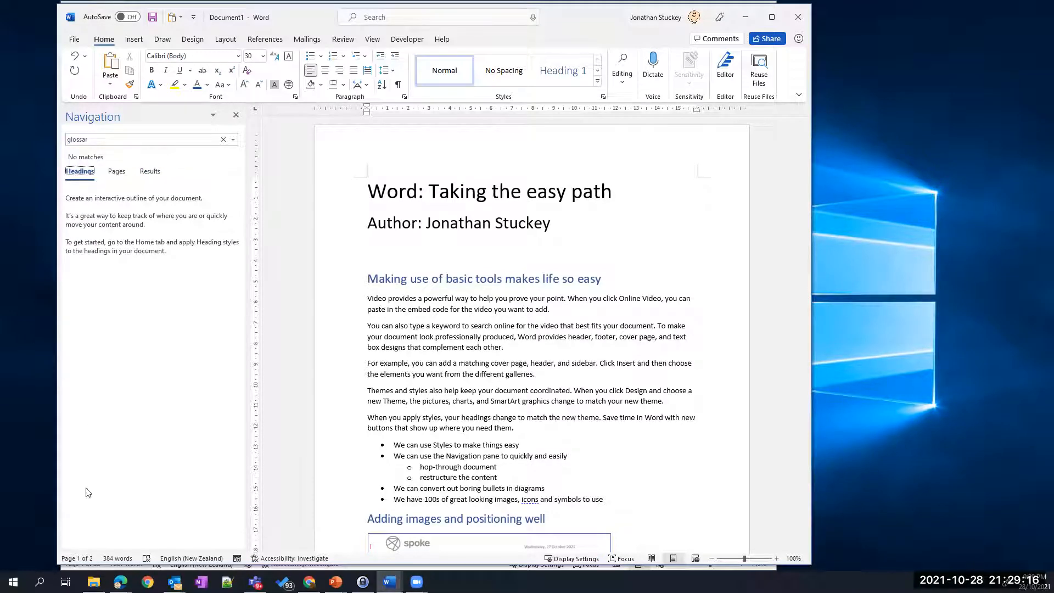
{"action": "left_click", "coordinate": [369, 223]}
{"action": "left_click_drag", "start_coordinate": [371, 192], "coordinate": [640, 175]}
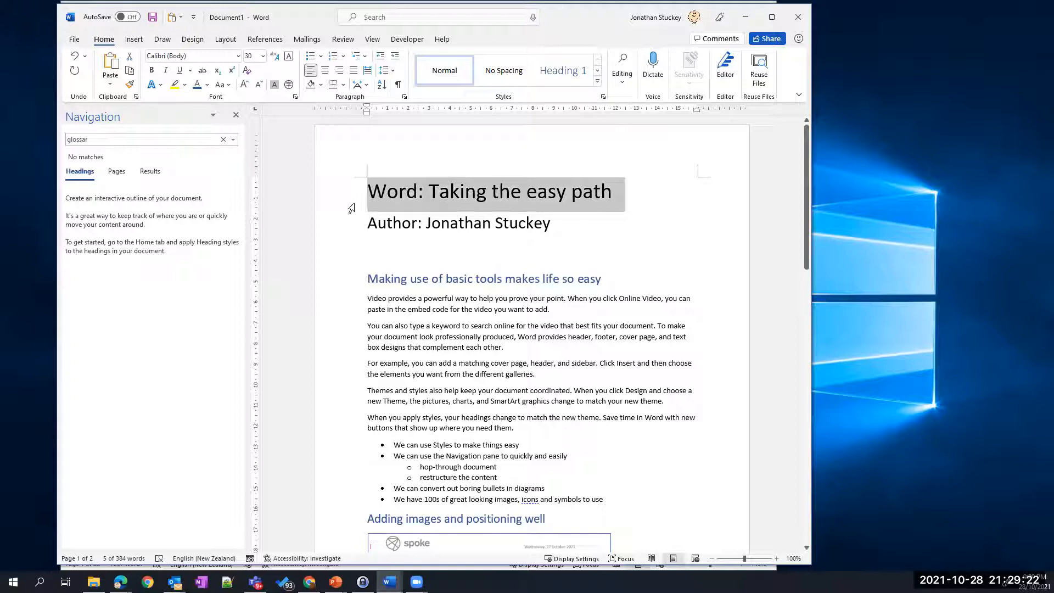
{"action": "left_click", "coordinate": [371, 194]}
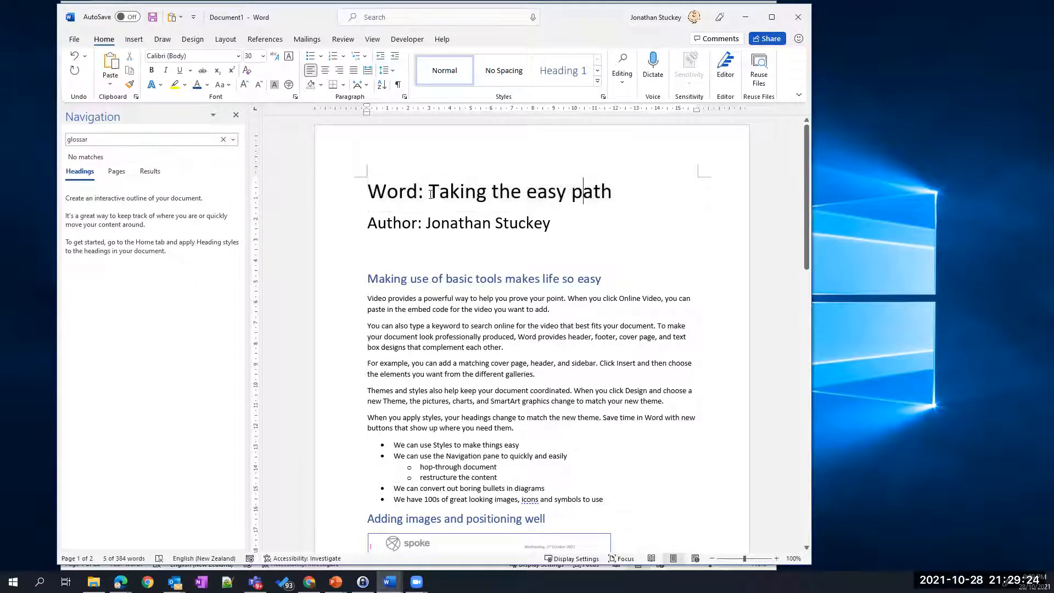
{"action": "triple_click", "coordinate": [369, 192]}
{"action": "key", "text": "ctrl+c"}
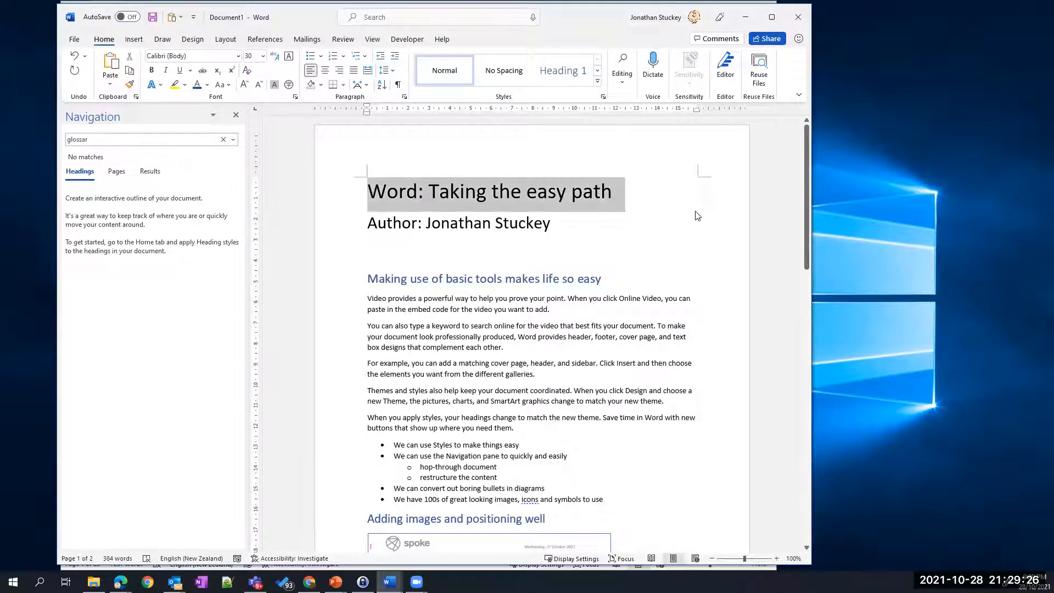
{"action": "left_click", "coordinate": [374, 192]}
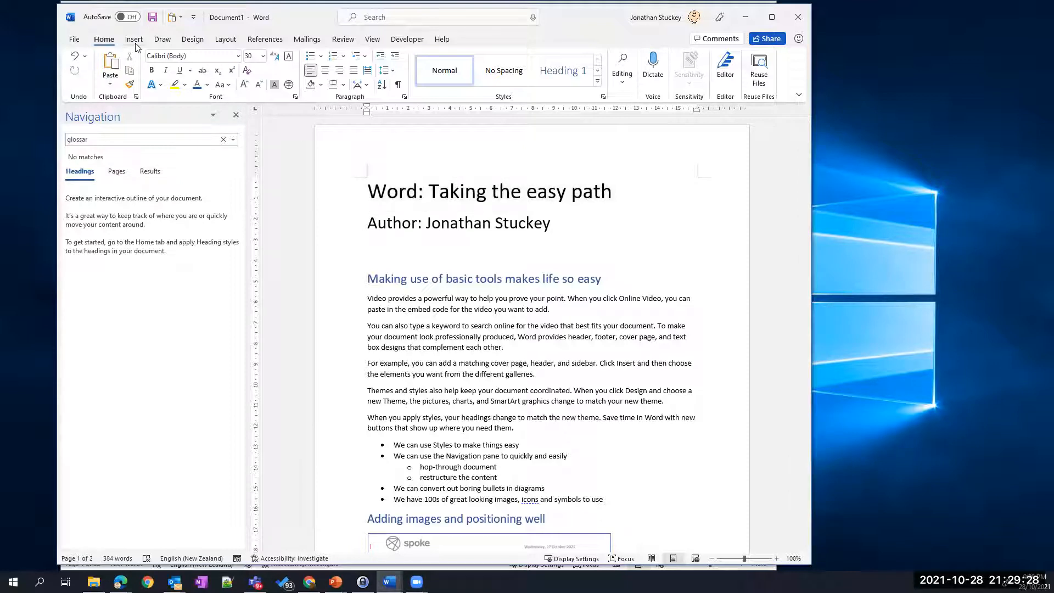
- Make 'Making use of basic tools makes life so easy' Heading 1 and 'Adding images and positioning well' Heading 2
{"action": "left_click_drag", "start_coordinate": [368, 278], "coordinate": [609, 279]}
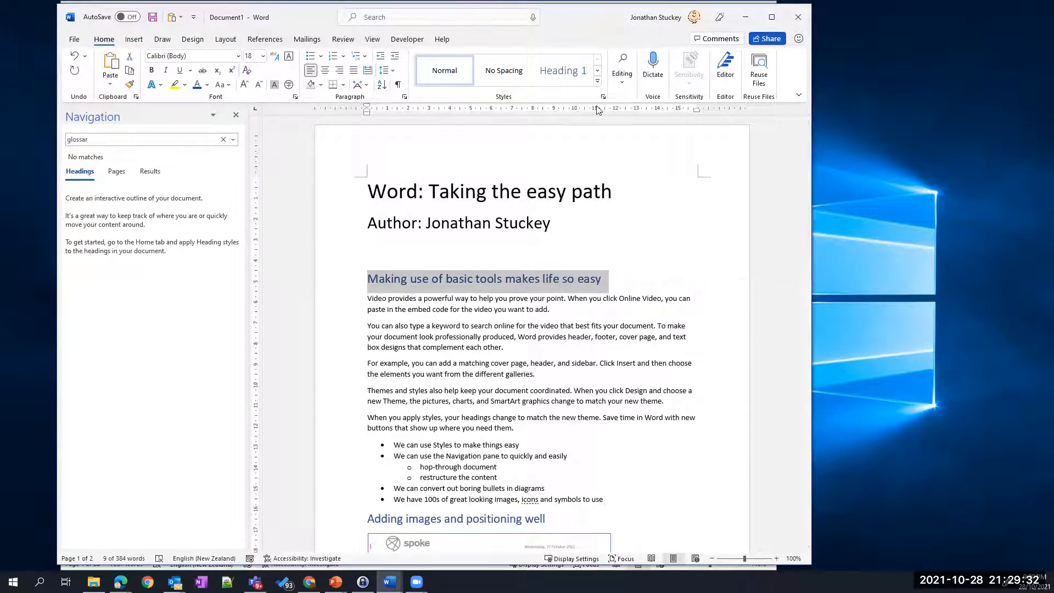
{"action": "left_click", "coordinate": [563, 71]}
{"action": "scroll", "coordinate": [436, 367], "scroll_direction": "down", "scroll_amount": 2}
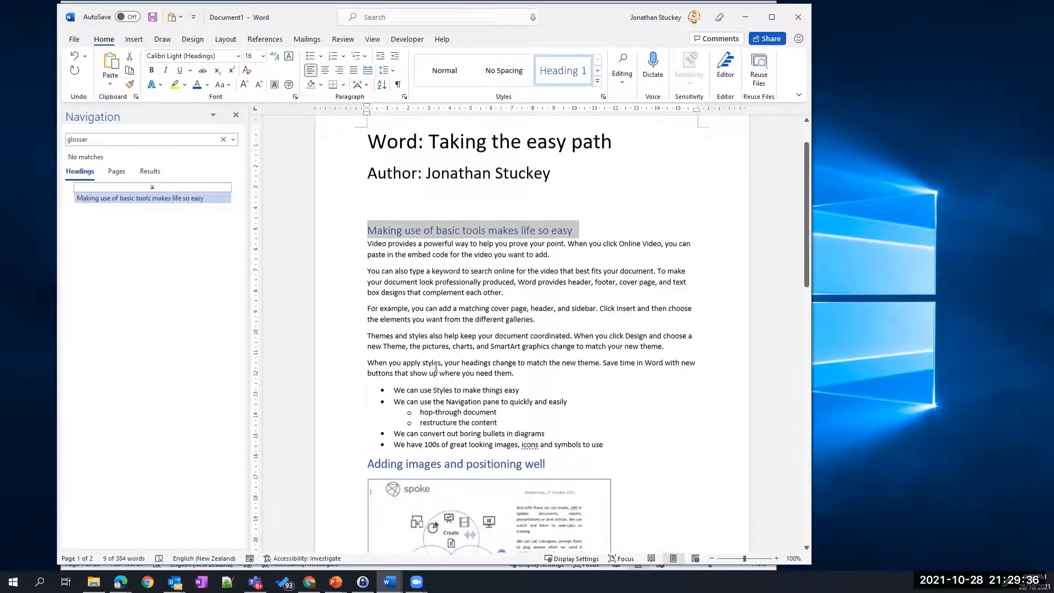
{"action": "triple_click", "coordinate": [437, 460]}
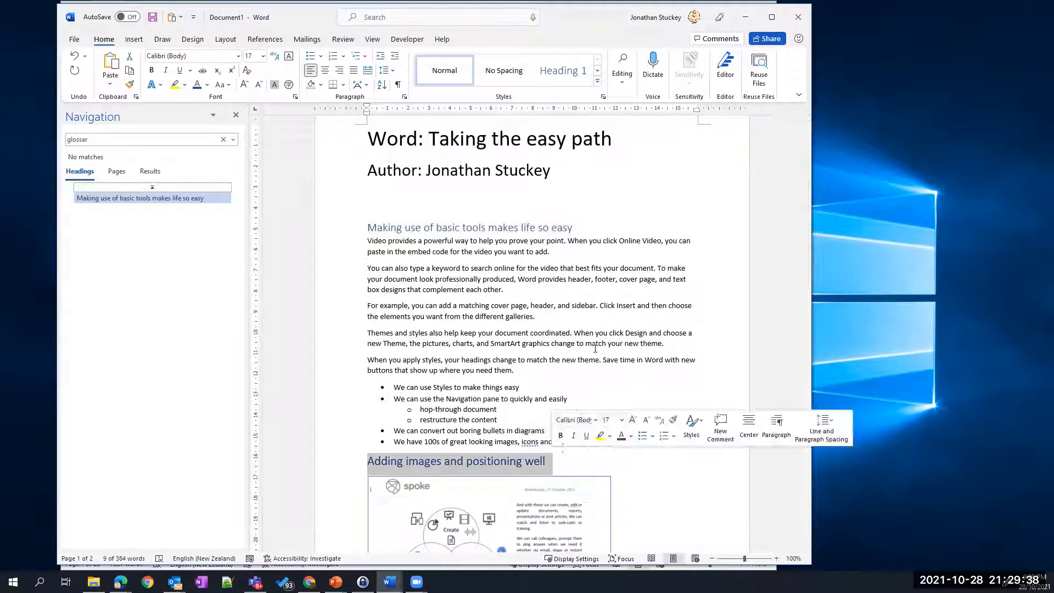
{"action": "left_click", "coordinate": [598, 82]}
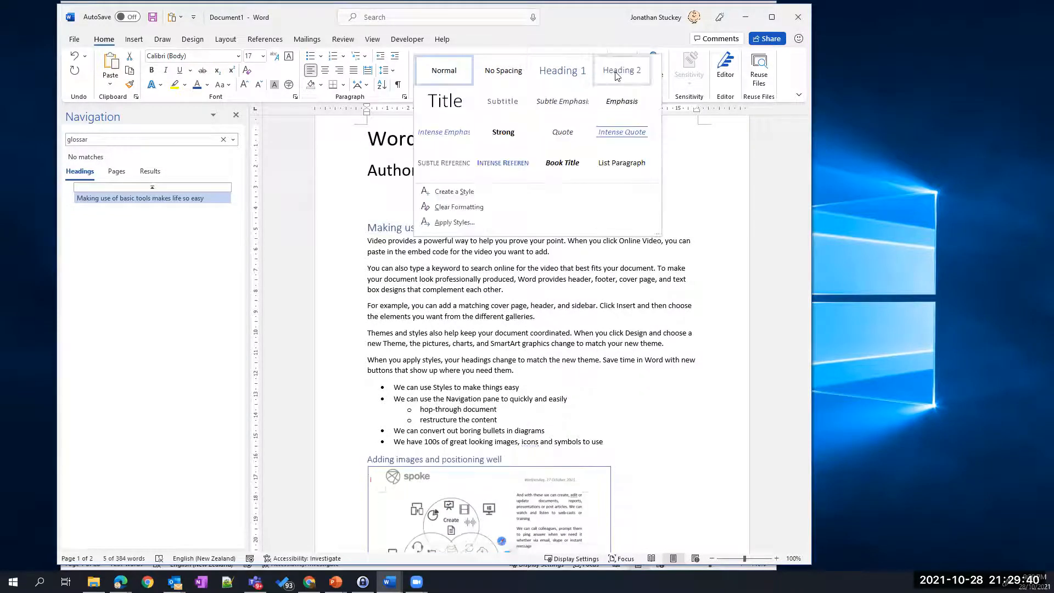
{"action": "left_click", "coordinate": [616, 76]}
- Make 'Investigating integration with SharePoint' Heading 1 and 'Using Word's simplest superpowers – Styles' Heading 2
{"action": "scroll", "coordinate": [420, 381], "scroll_direction": "down", "scroll_amount": 5}
{"action": "scroll", "coordinate": [420, 382], "scroll_direction": "down", "scroll_amount": 6}
{"action": "left_click_drag", "start_coordinate": [364, 333], "coordinate": [566, 337]}
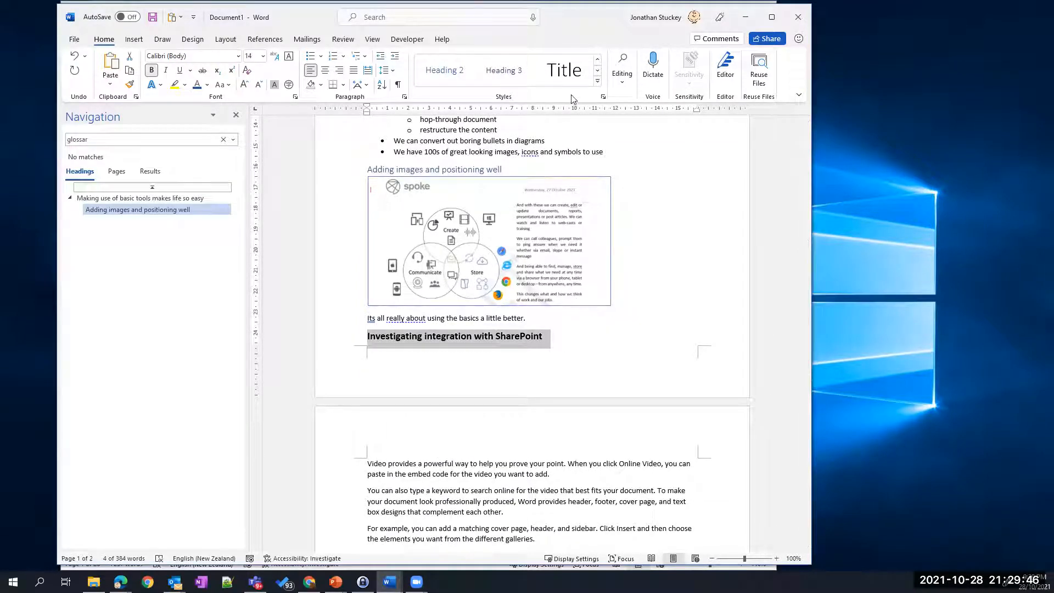
{"action": "left_click", "coordinate": [598, 81]}
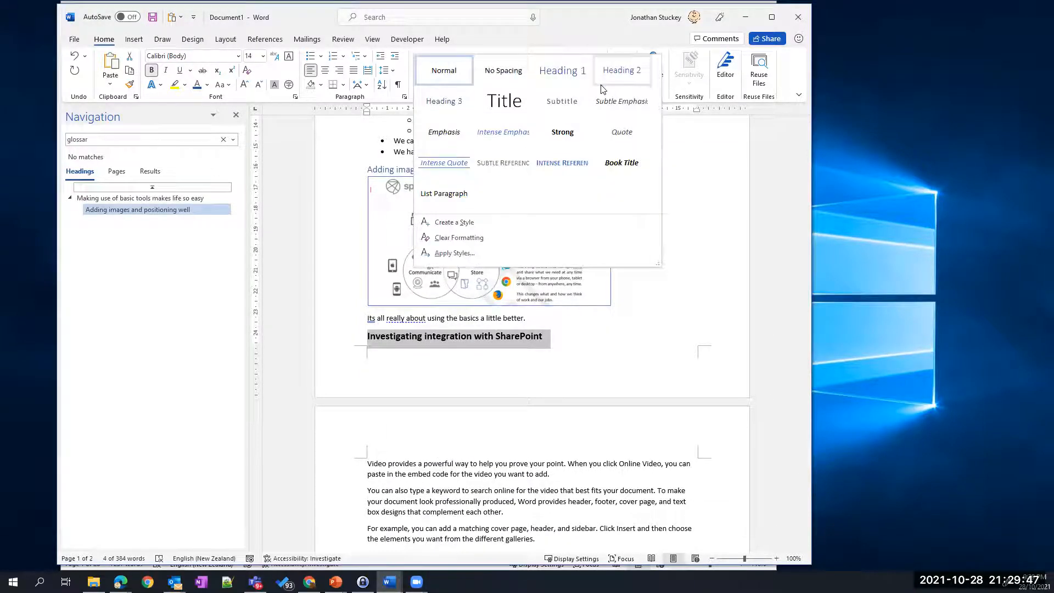
{"action": "left_click", "coordinate": [560, 71]}
{"action": "scroll", "coordinate": [406, 364], "scroll_direction": "down", "scroll_amount": 5}
{"action": "scroll", "coordinate": [406, 364], "scroll_direction": "down", "scroll_amount": 3}
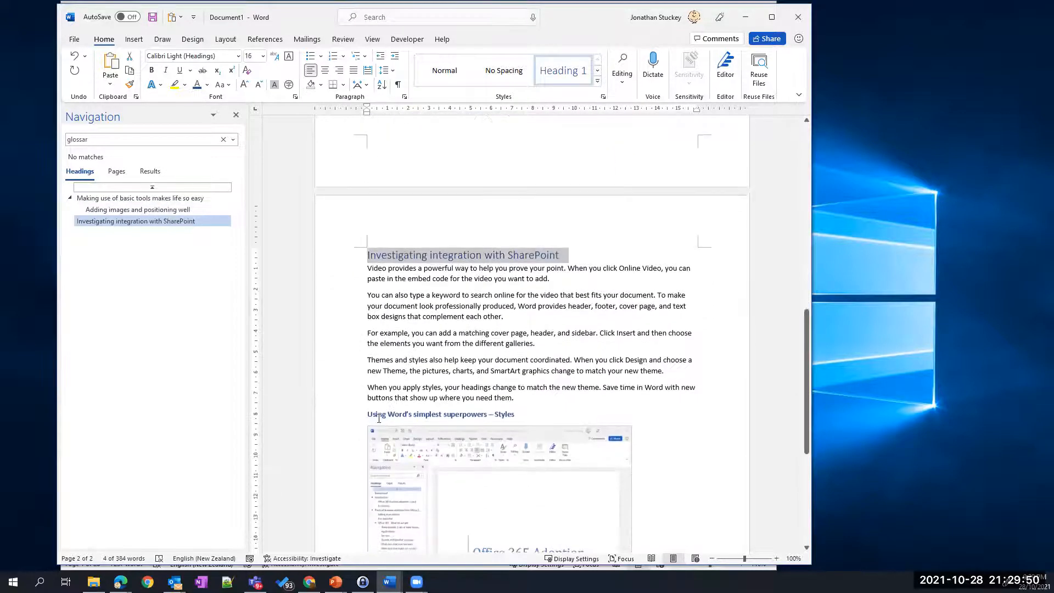
{"action": "left_click_drag", "start_coordinate": [366, 415], "coordinate": [519, 415]}
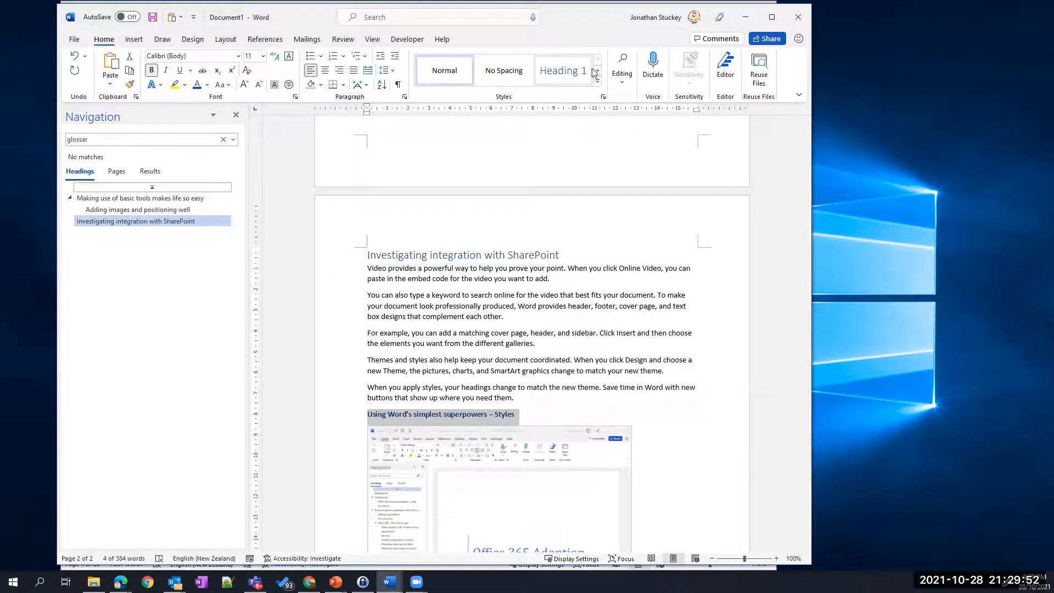
{"action": "left_click", "coordinate": [597, 81]}
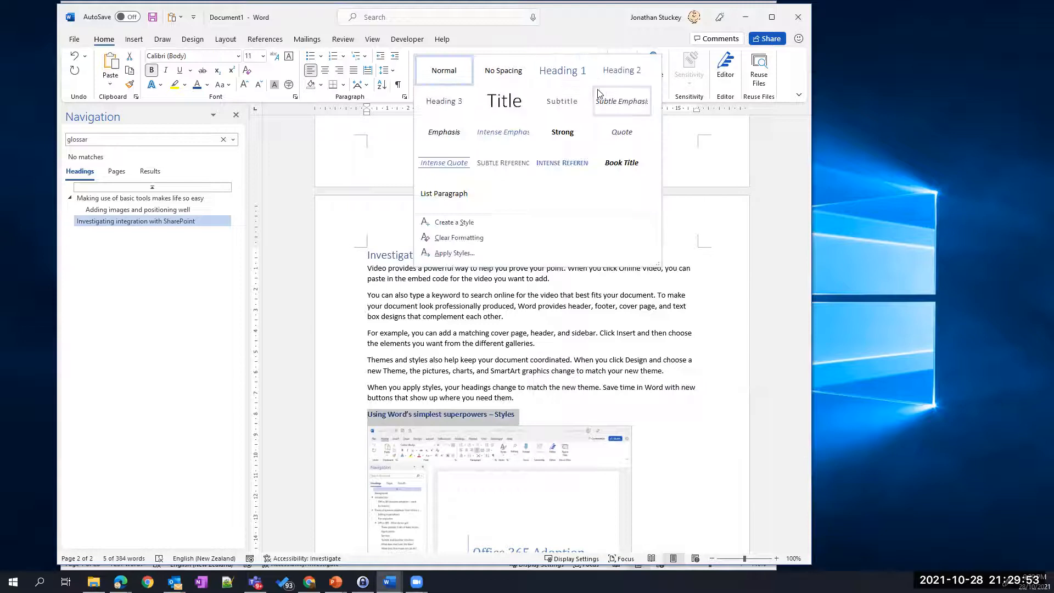
{"action": "left_click", "coordinate": [625, 70]}
- Check each of the four headings from the Navigation pane outline
{"action": "left_click", "coordinate": [108, 198]}
{"action": "left_click", "coordinate": [106, 209]}
{"action": "left_click", "coordinate": [109, 221]}
{"action": "left_click", "coordinate": [109, 233]}
{"action": "scroll", "coordinate": [384, 262], "scroll_direction": "up", "scroll_amount": 15}
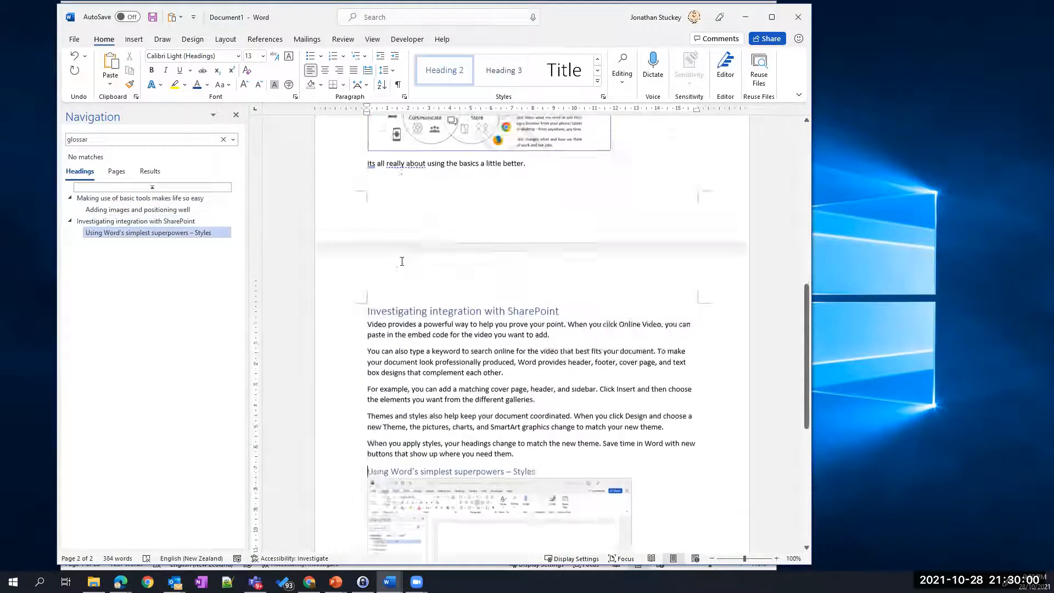
{"action": "scroll", "coordinate": [402, 261], "scroll_direction": "up", "scroll_amount": 1}
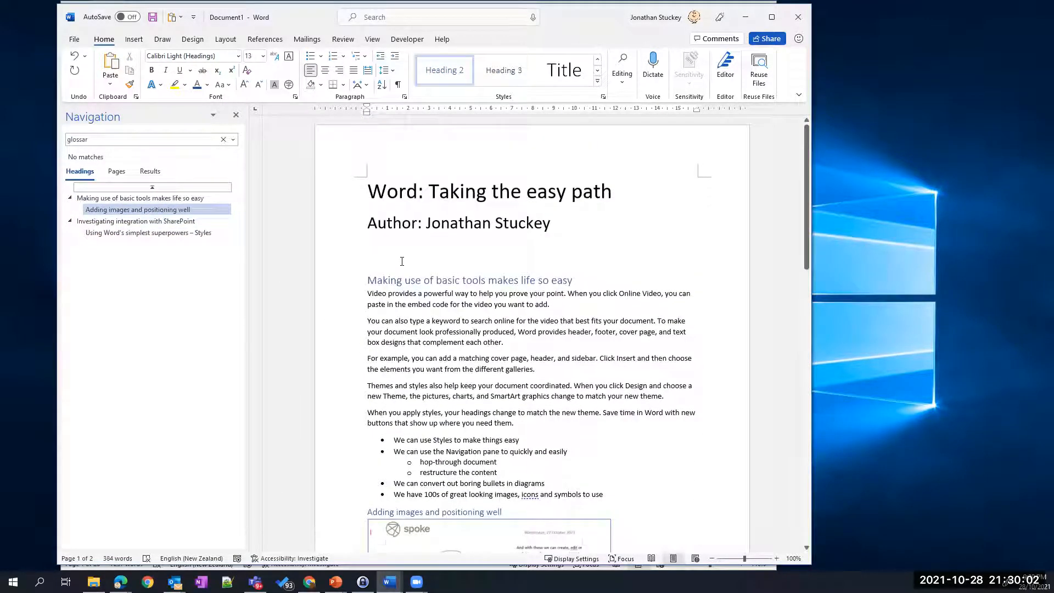
- Insert an Ion (Light) cover page and paste 'Word: Taking the easy path' as its title
{"action": "left_click", "coordinate": [370, 196]}
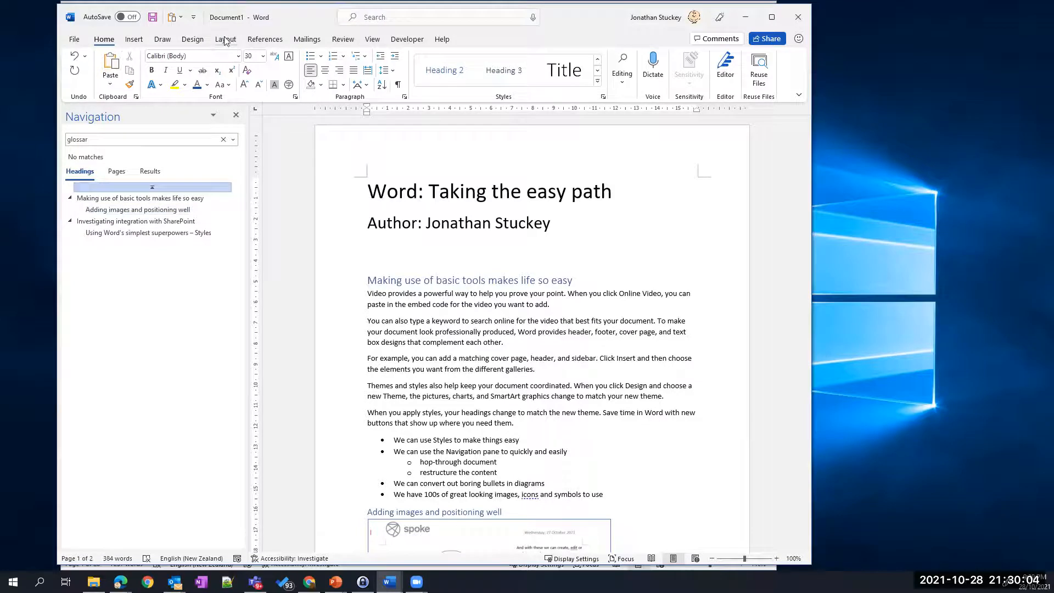
{"action": "left_click", "coordinate": [138, 42]}
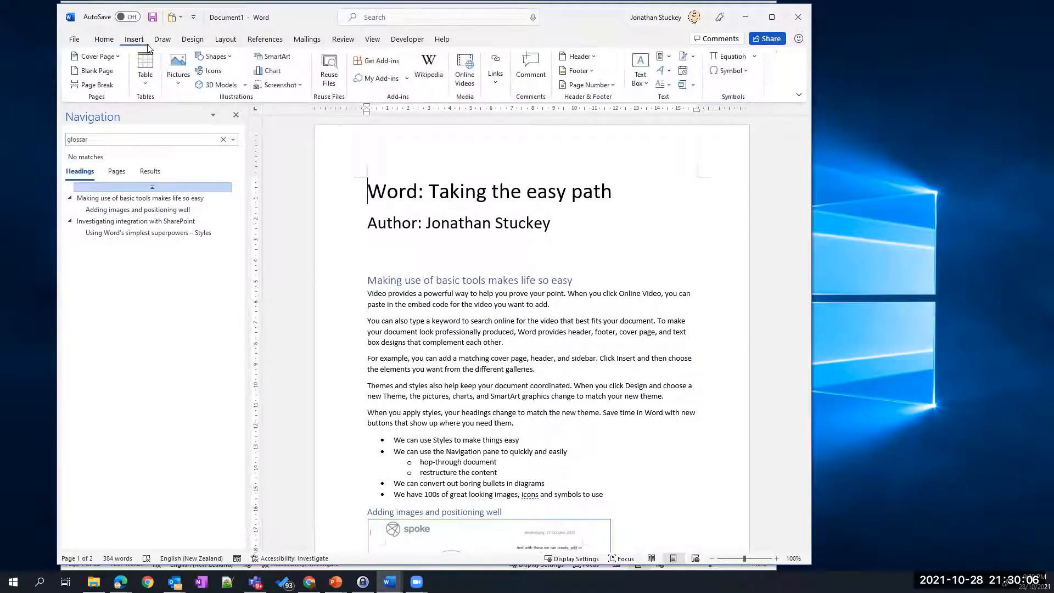
{"action": "left_click", "coordinate": [121, 58]}
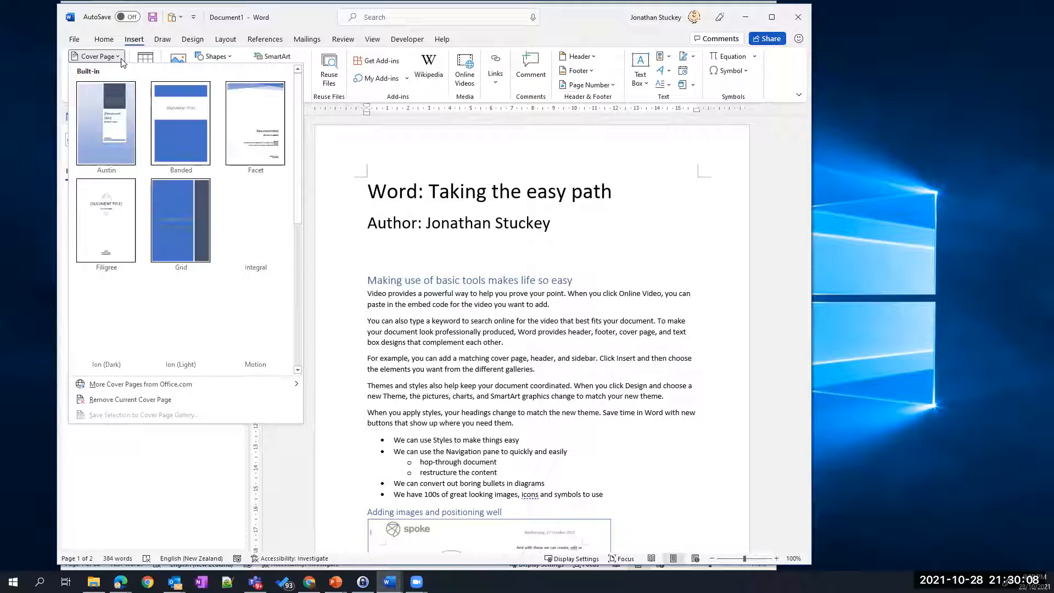
{"action": "left_click", "coordinate": [181, 321]}
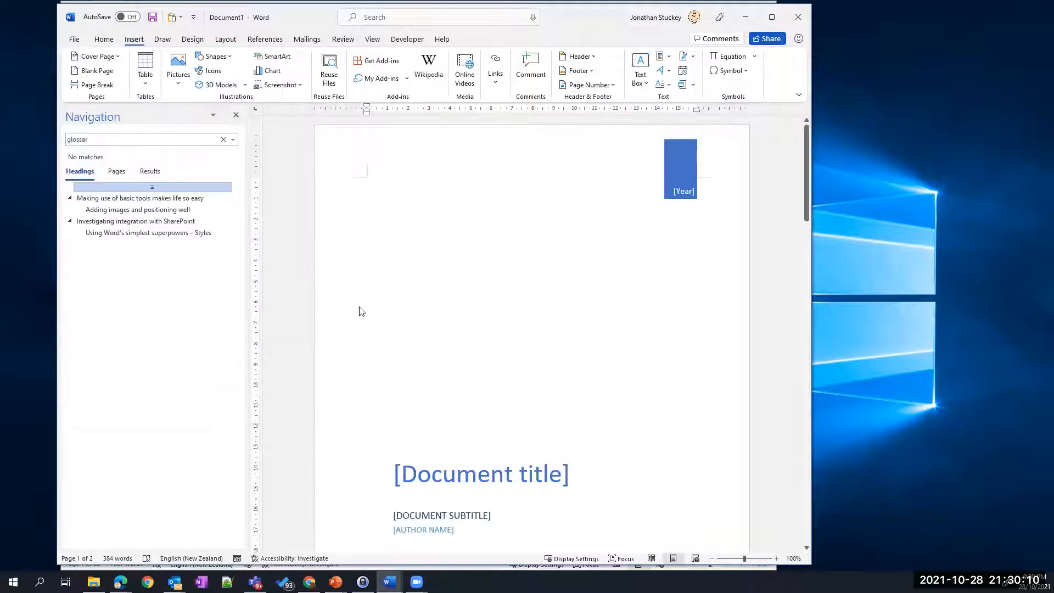
{"action": "scroll", "coordinate": [453, 316], "scroll_direction": "down", "scroll_amount": 3}
{"action": "left_click", "coordinate": [426, 343]}
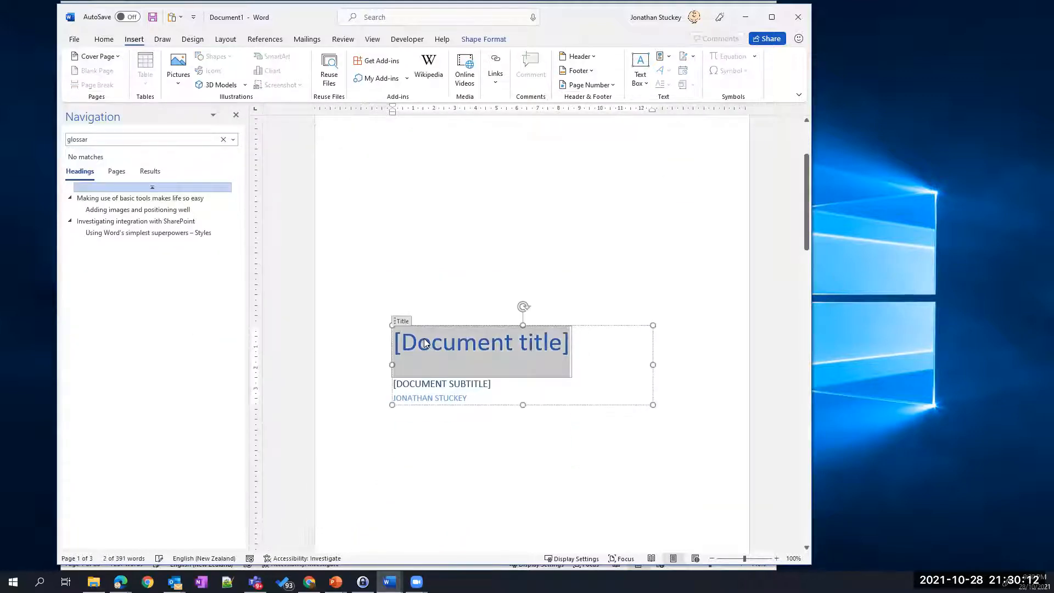
{"action": "left_click", "coordinate": [104, 39]}
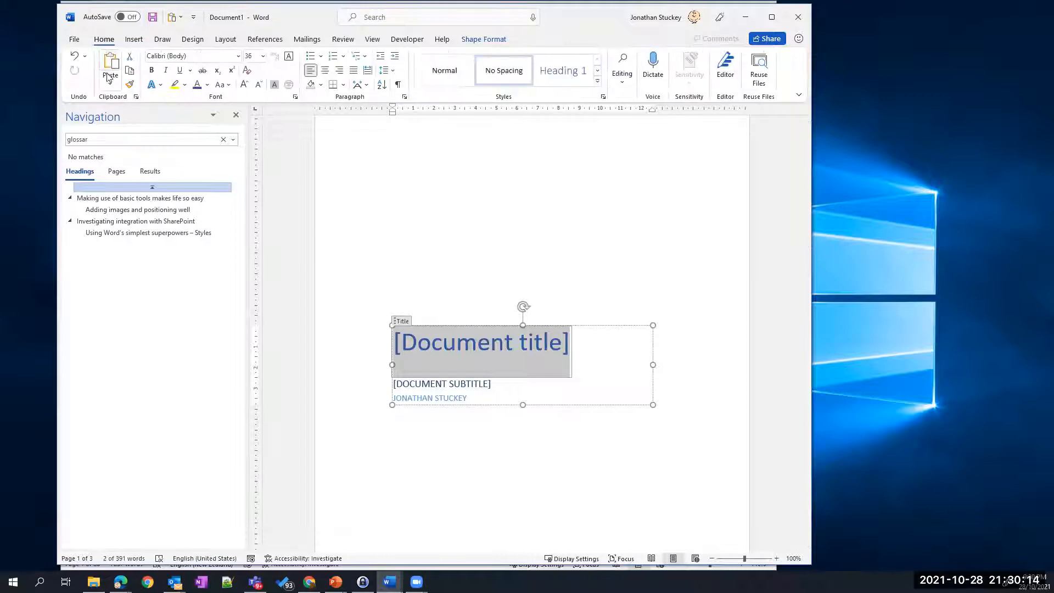
{"action": "left_click", "coordinate": [110, 84]}
{"action": "left_click", "coordinate": [142, 116]}
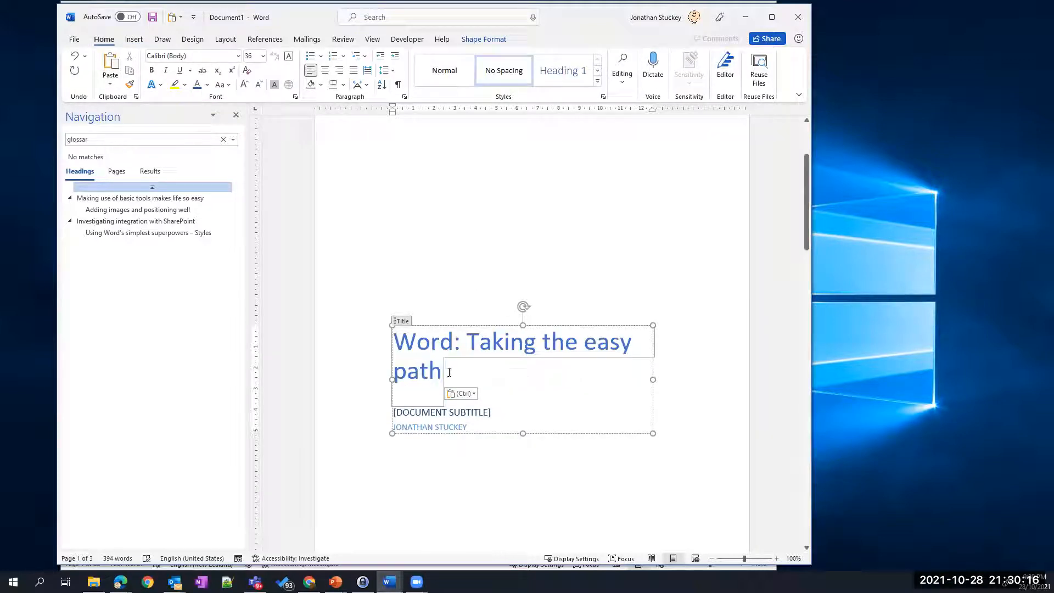
- Delete the old title and author lines from page 2
{"action": "scroll", "coordinate": [388, 339], "scroll_direction": "down", "scroll_amount": 7}
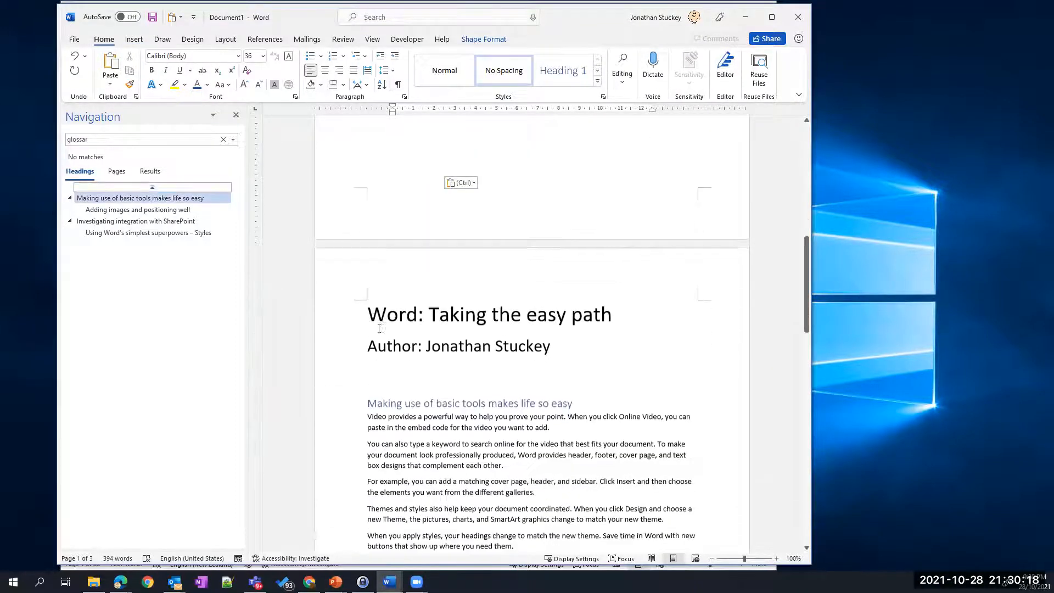
{"action": "left_click", "coordinate": [368, 314]}
{"action": "left_click_drag", "start_coordinate": [368, 314], "coordinate": [596, 362]}
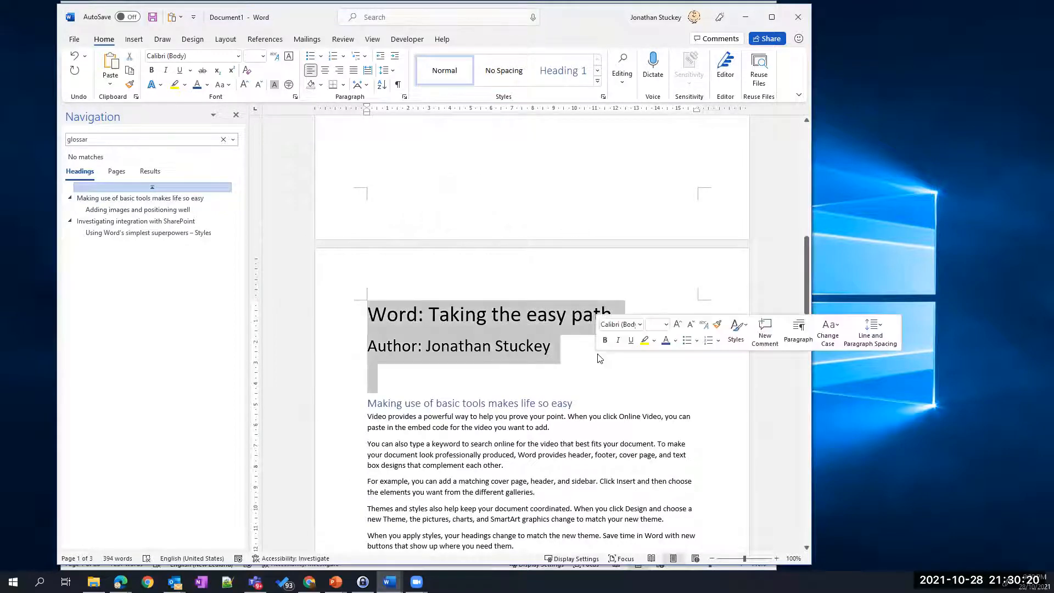
{"action": "key", "text": "Delete"}
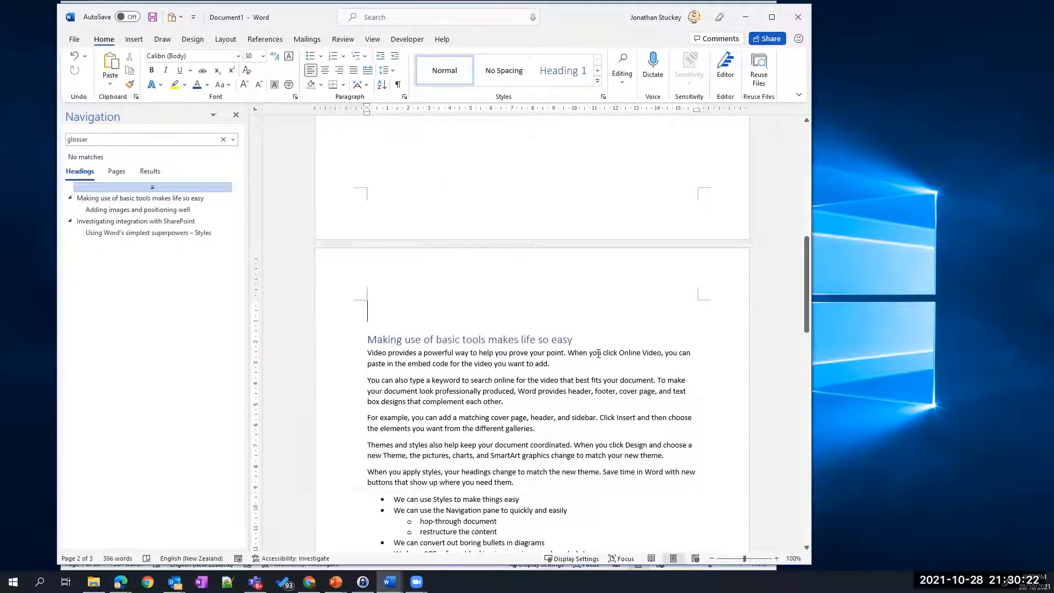
- Insert an Automatic Table 1 table of contents
{"action": "left_click", "coordinate": [265, 39]}
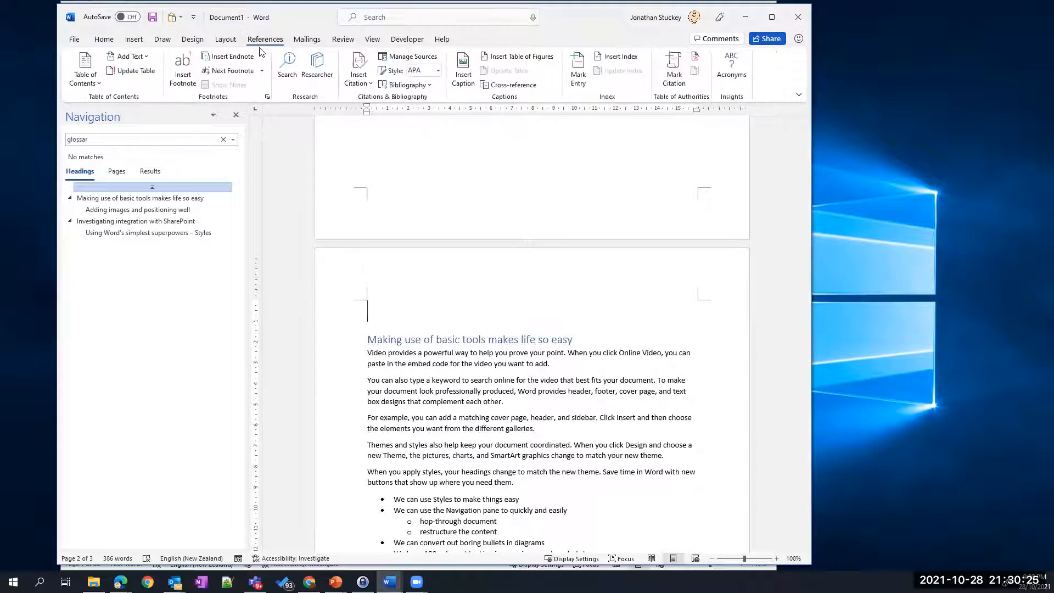
{"action": "left_click", "coordinate": [88, 82]}
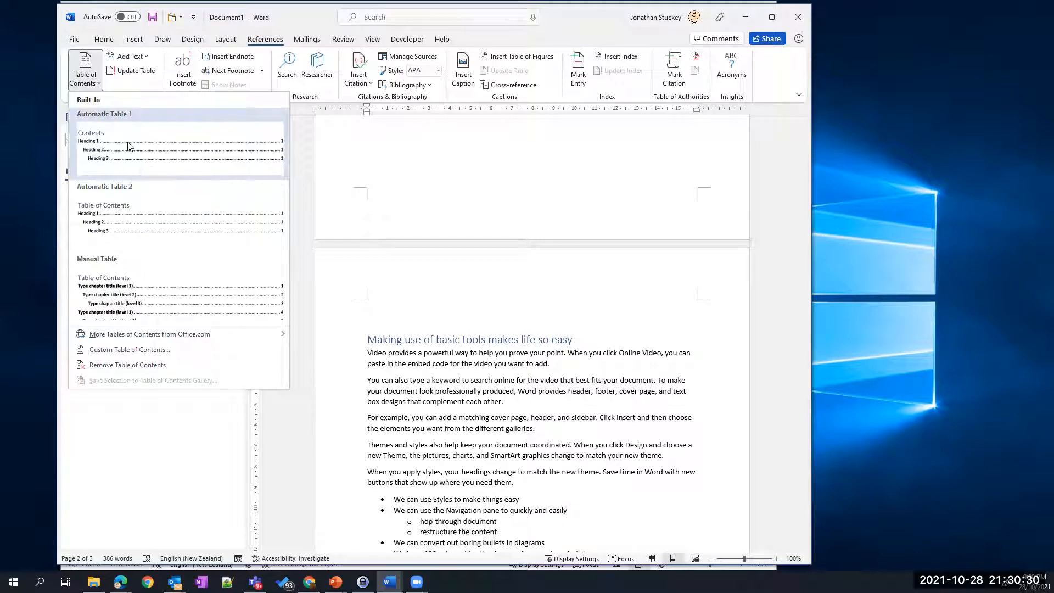
{"action": "left_click", "coordinate": [129, 146]}
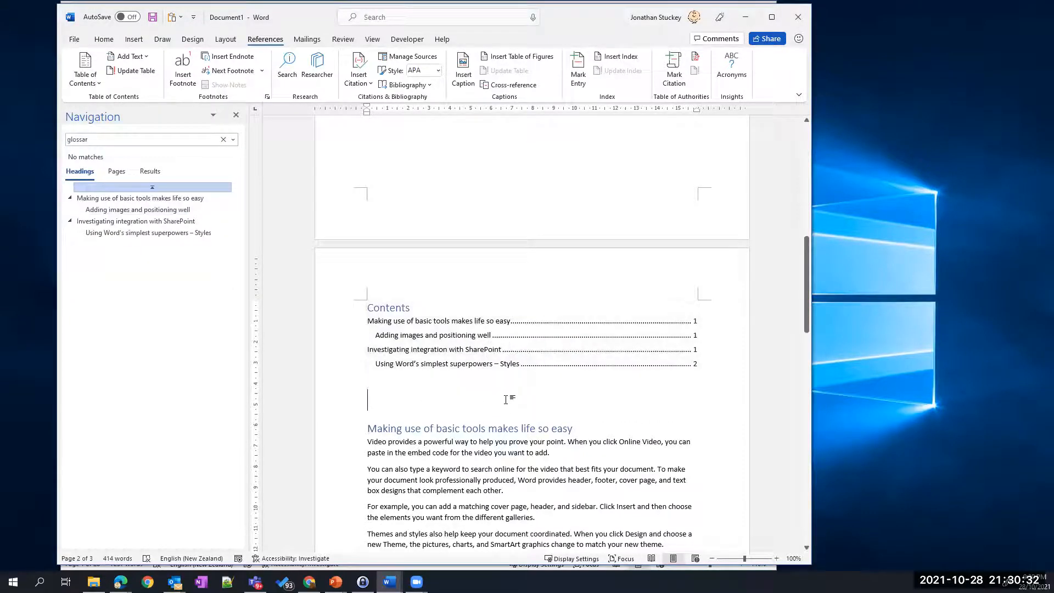
- Add a page break below the contents so the first heading starts a new page
{"action": "key", "text": "Down"}
{"action": "key", "text": "Up"}
{"action": "key", "text": "shift+Down"}
{"action": "key", "text": "ctrl+Return"}
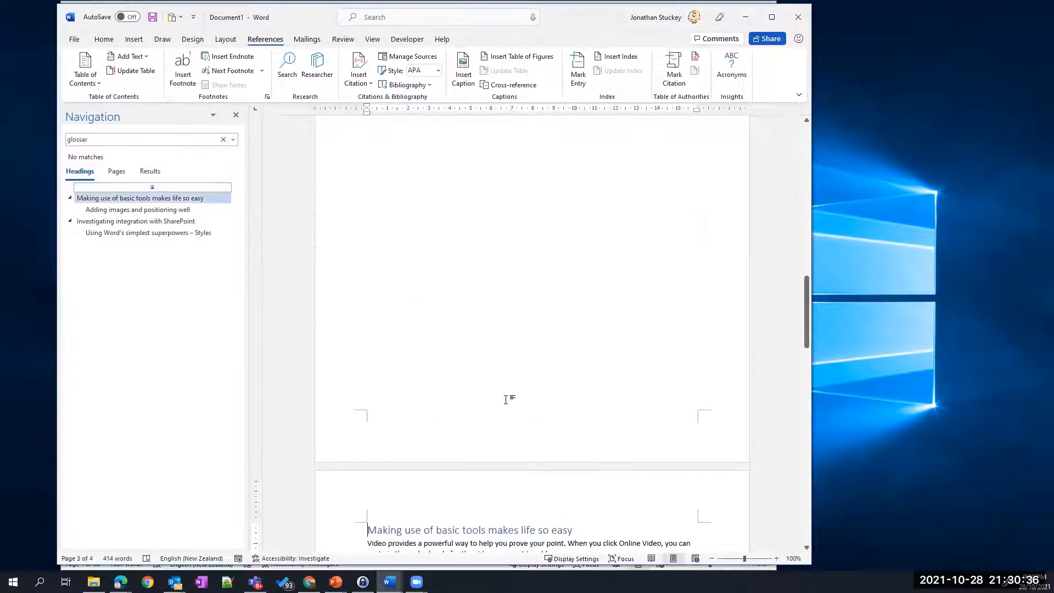
- Check the contents table and jump to the SharePoint and basic tools headings
{"action": "scroll", "coordinate": [505, 399], "scroll_direction": "up", "scroll_amount": 8}
{"action": "left_click", "coordinate": [430, 386]}
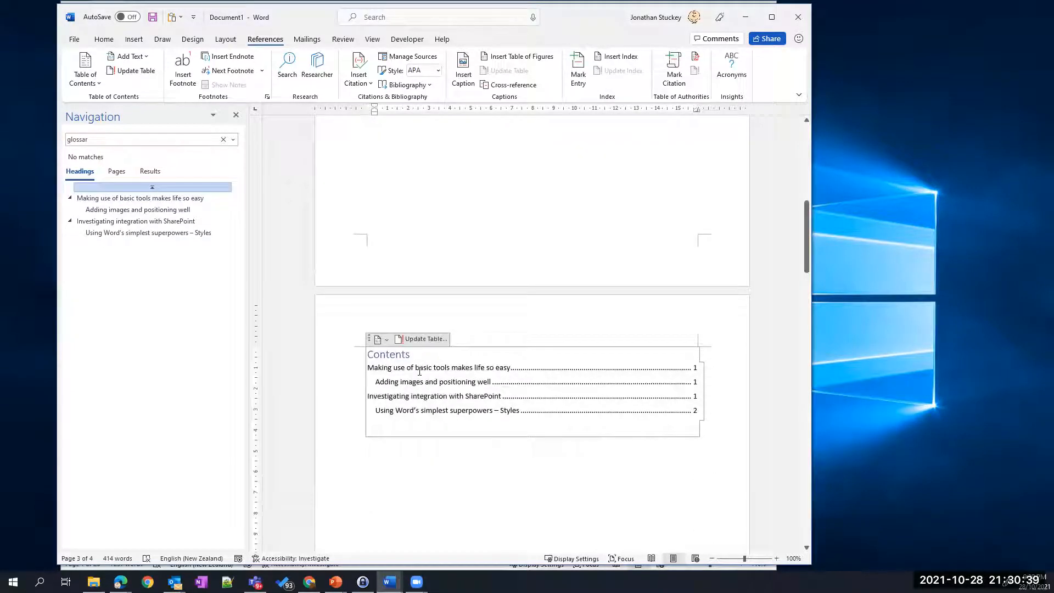
{"action": "left_click", "coordinate": [124, 221]}
{"action": "left_click", "coordinate": [140, 199]}
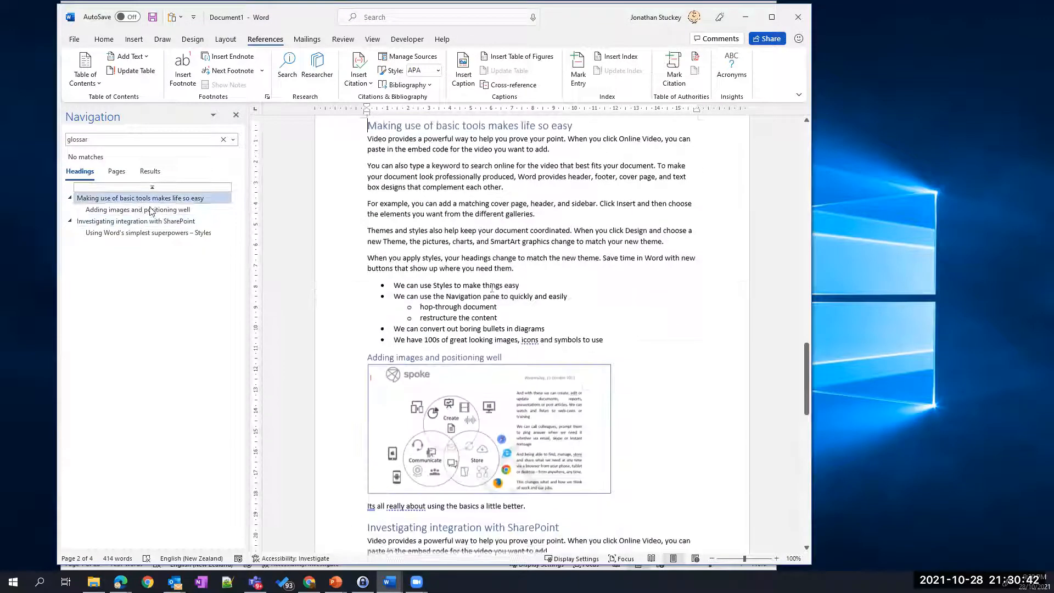
{"action": "scroll", "coordinate": [449, 272], "scroll_direction": "up", "scroll_amount": 10}
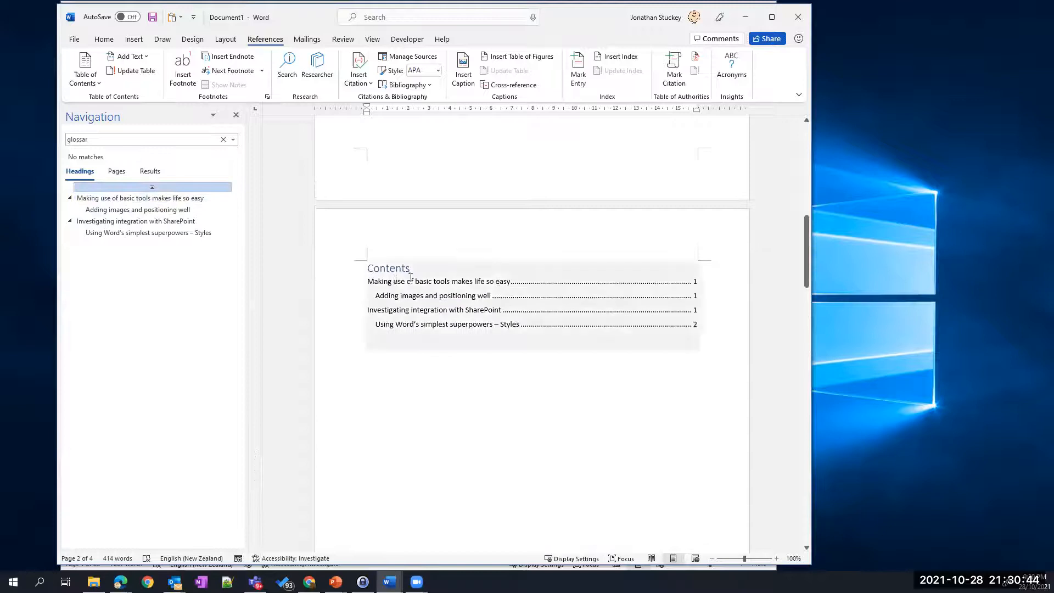
- Update the table of contents so it shows pages 2, 2, 2 and 3, then select it
{"action": "left_click", "coordinate": [449, 271]}
{"action": "left_click", "coordinate": [421, 253]}
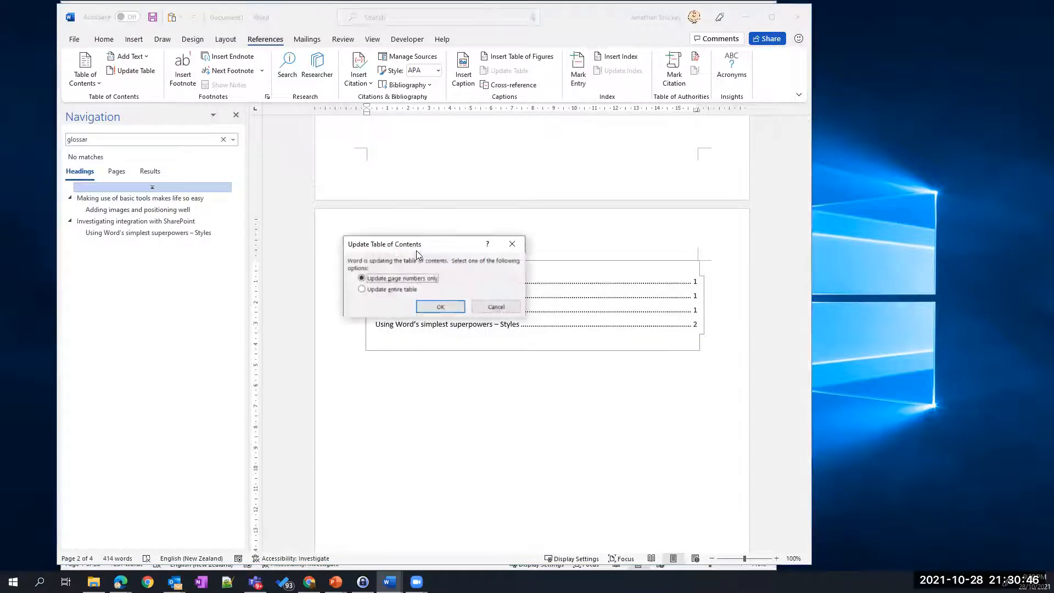
{"action": "left_click", "coordinate": [407, 289]}
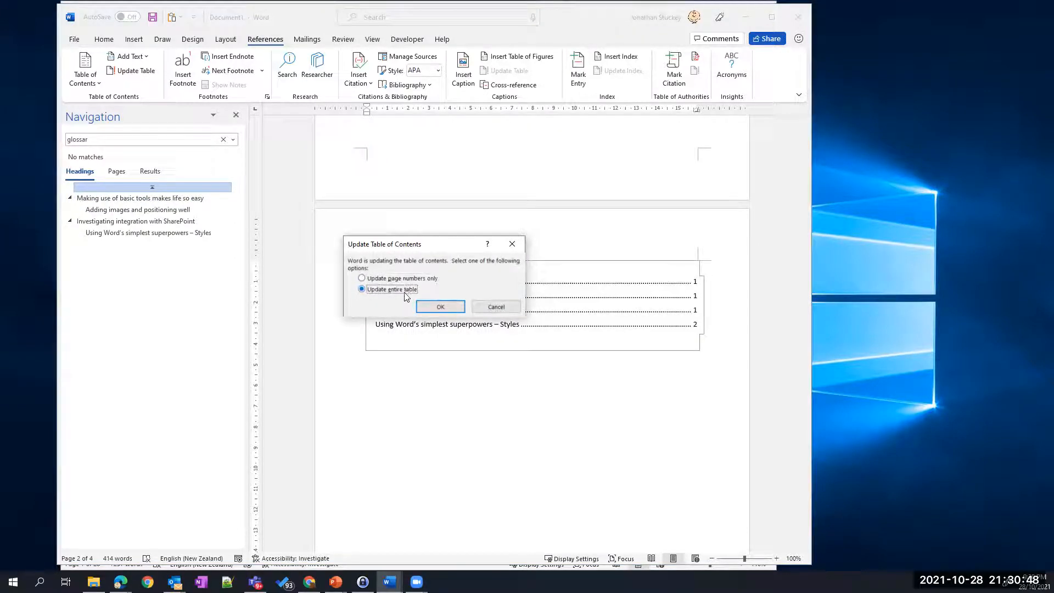
{"action": "left_click", "coordinate": [418, 278]}
{"action": "left_click", "coordinate": [442, 305]}
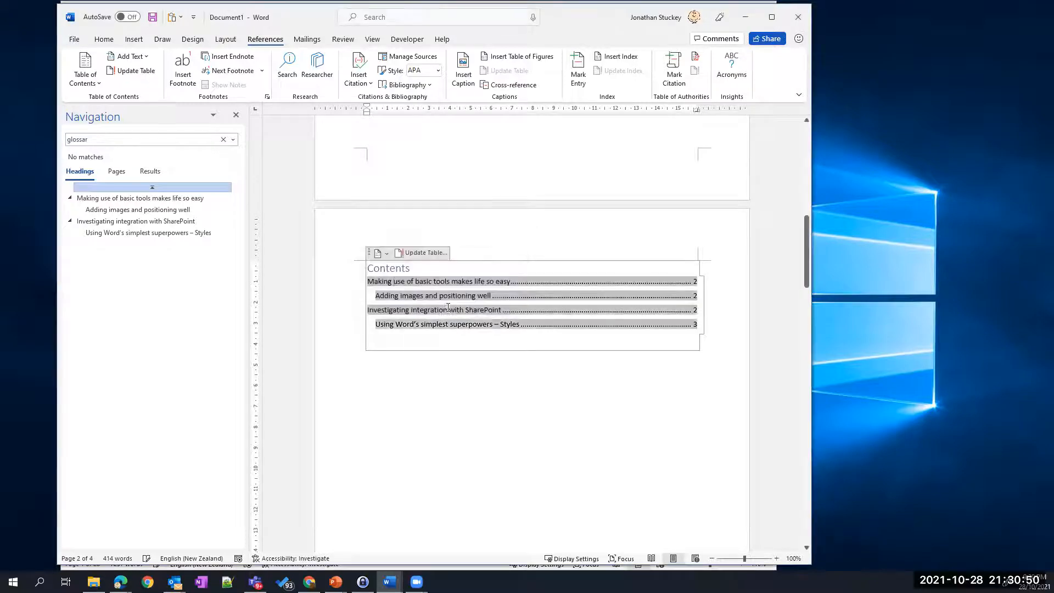
{"action": "left_click_drag", "start_coordinate": [698, 324], "coordinate": [685, 283]}
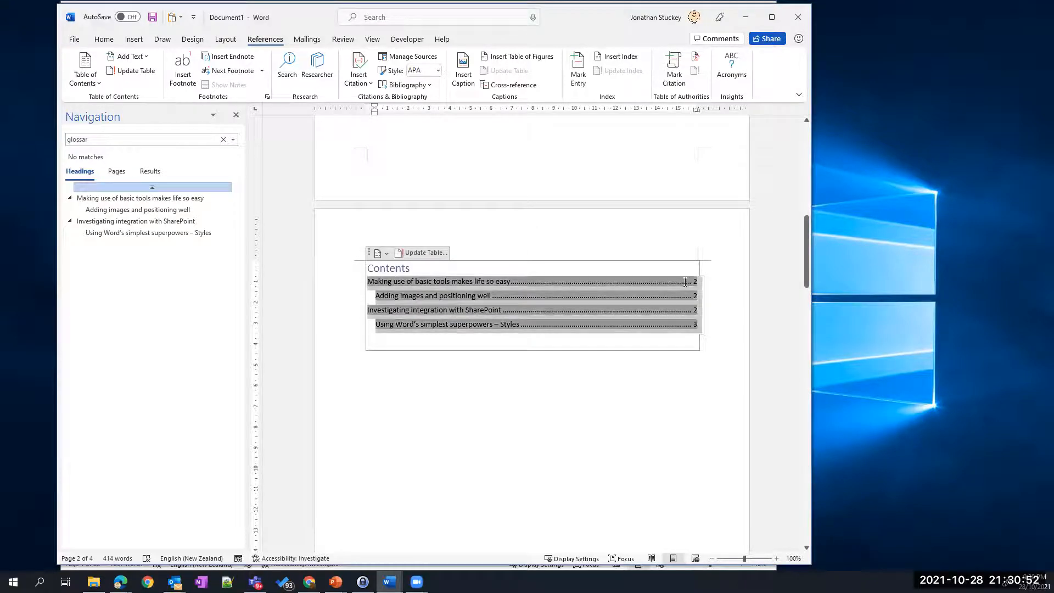